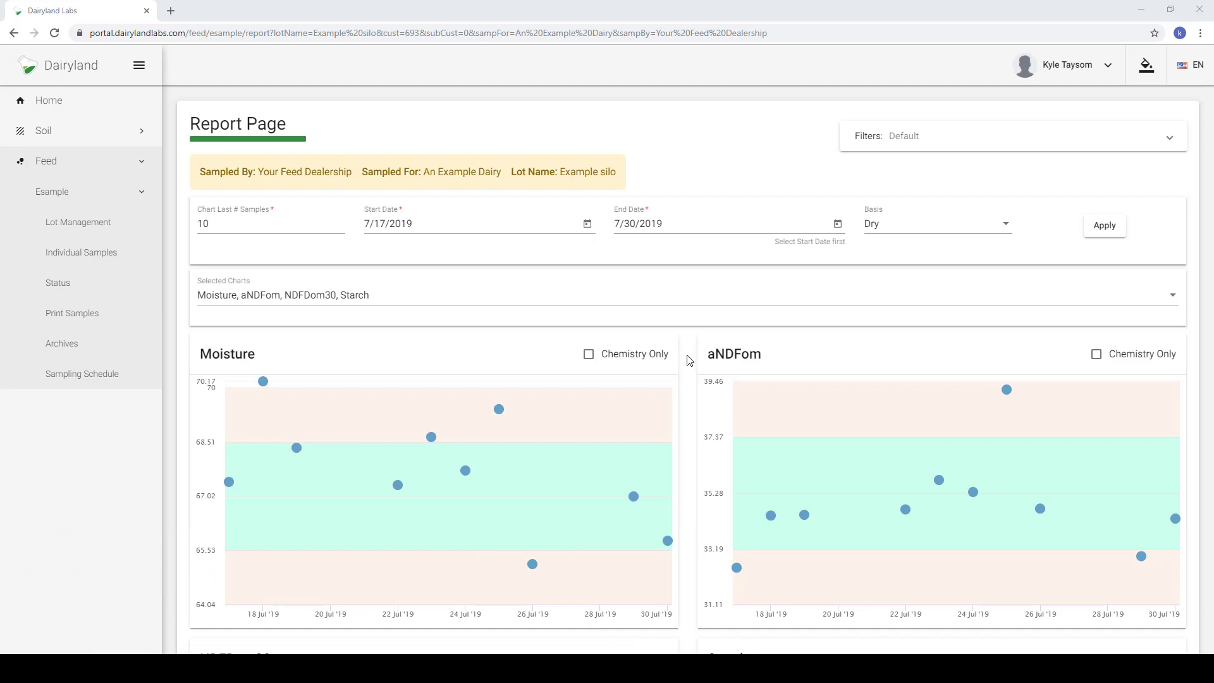
- Review the current charts, then add CP to the selected charts list
{"action": "scroll", "coordinate": [689, 359], "scroll_direction": "down", "scroll_amount": 1}
{"action": "scroll", "coordinate": [681, 305], "scroll_direction": "down", "scroll_amount": 1}
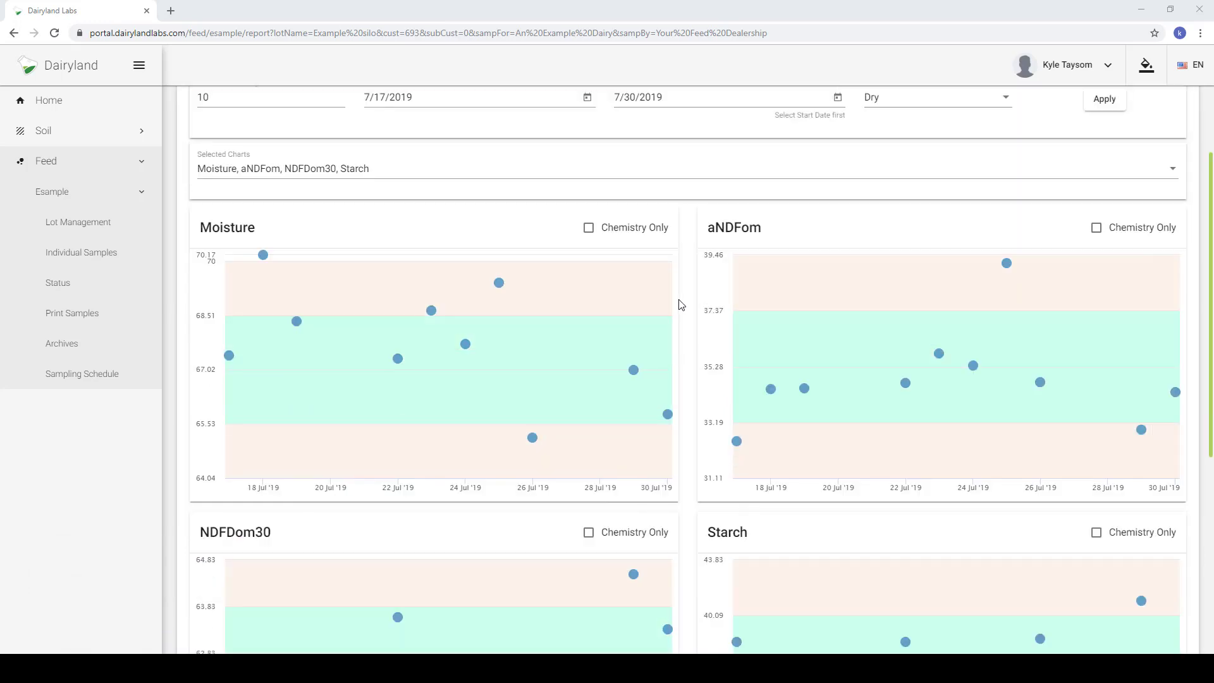
{"action": "scroll", "coordinate": [681, 305], "scroll_direction": "down", "scroll_amount": 1}
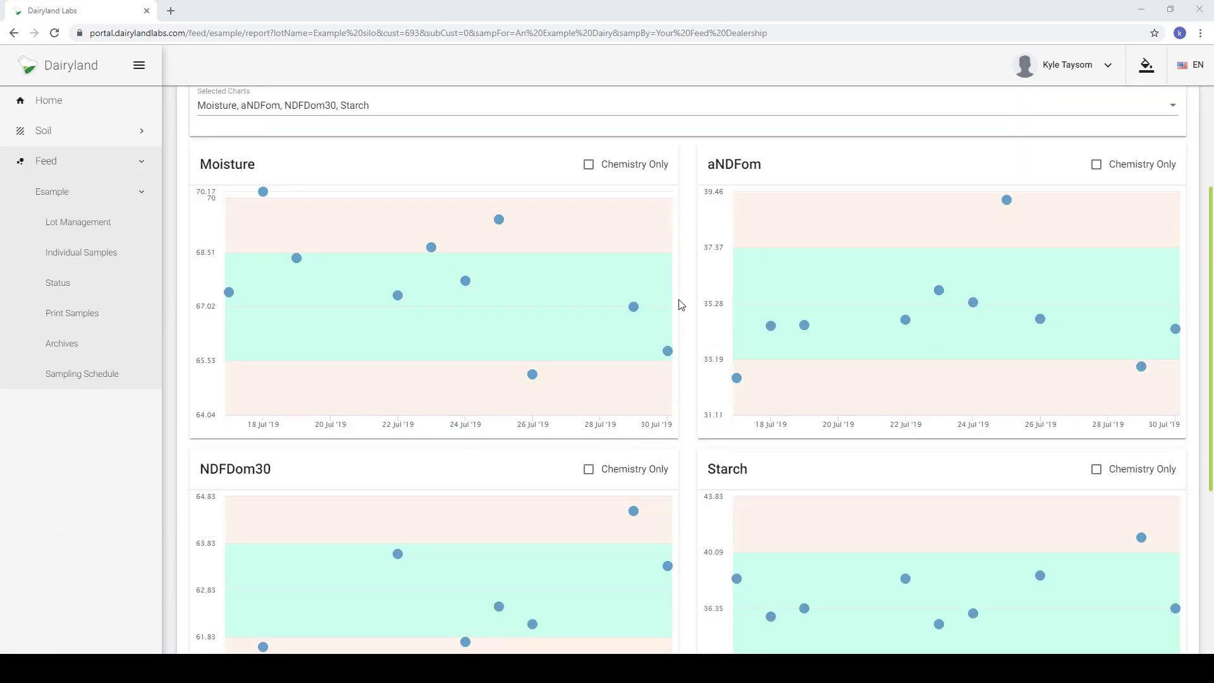
{"action": "scroll", "coordinate": [681, 305], "scroll_direction": "down", "scroll_amount": 1}
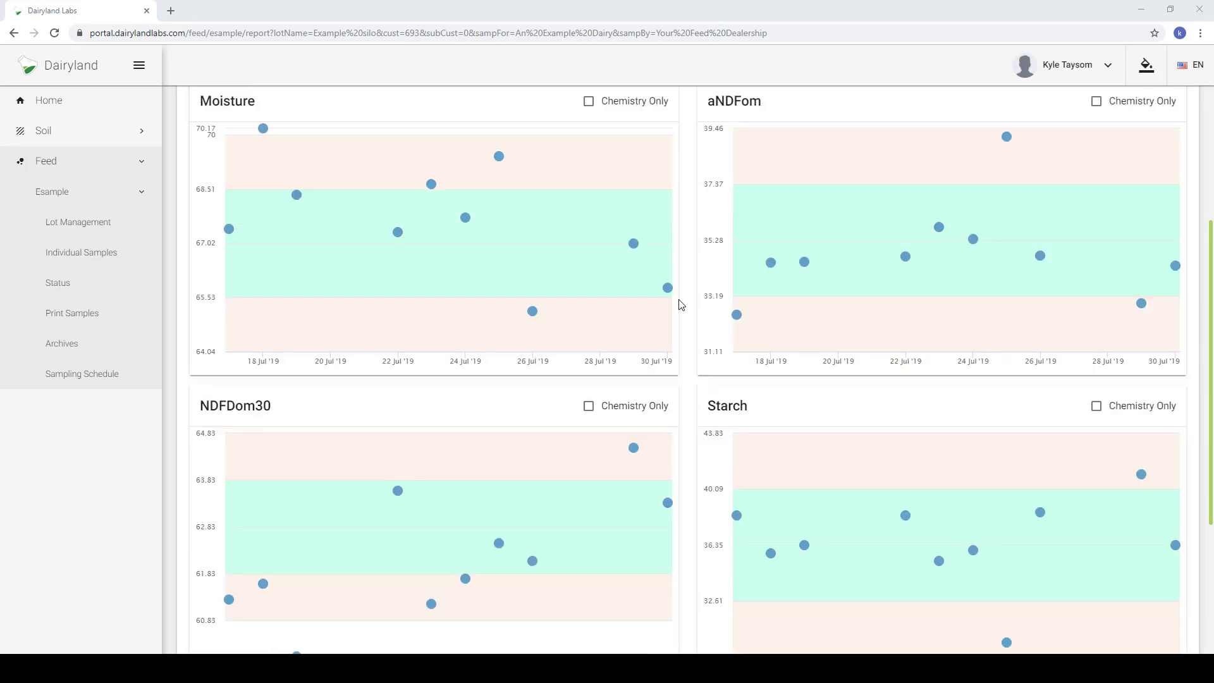
{"action": "scroll", "coordinate": [681, 305], "scroll_direction": "up", "scroll_amount": 3}
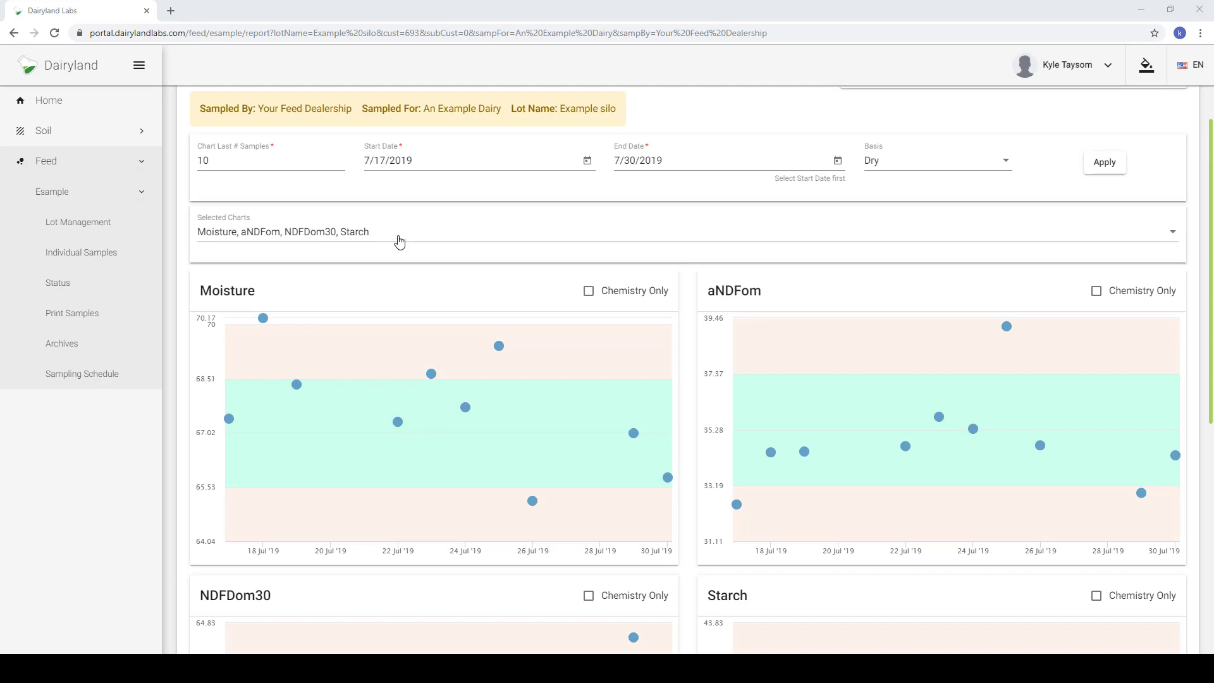
{"action": "scroll", "coordinate": [690, 310], "scroll_direction": "up", "scroll_amount": 1}
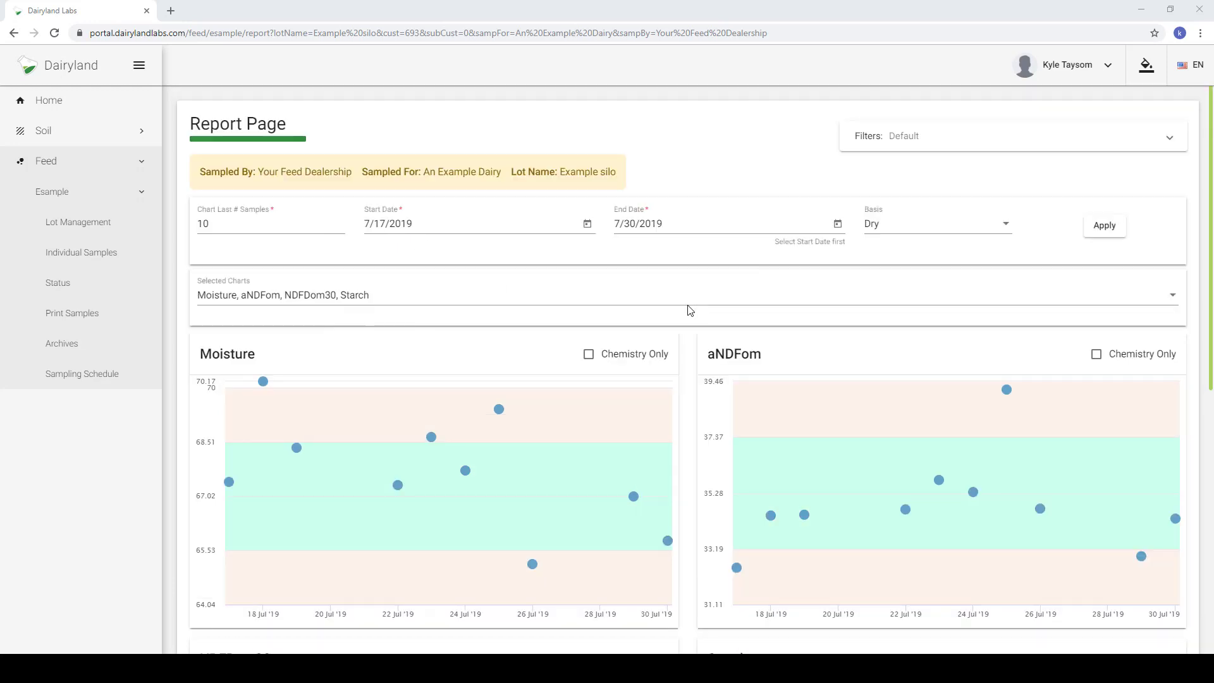
{"action": "left_click", "coordinate": [378, 301]}
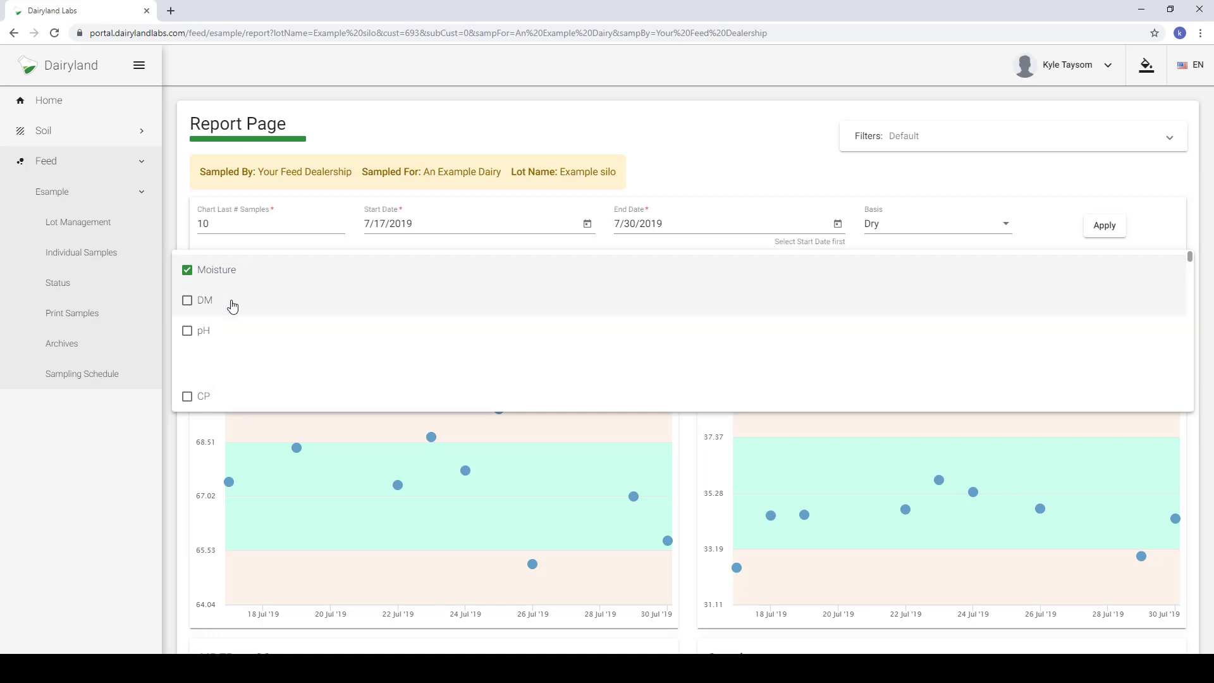
{"action": "scroll", "coordinate": [232, 312], "scroll_direction": "down", "scroll_amount": 3}
{"action": "left_click", "coordinate": [257, 333]}
{"action": "scroll", "coordinate": [259, 335], "scroll_direction": "down", "scroll_amount": 3}
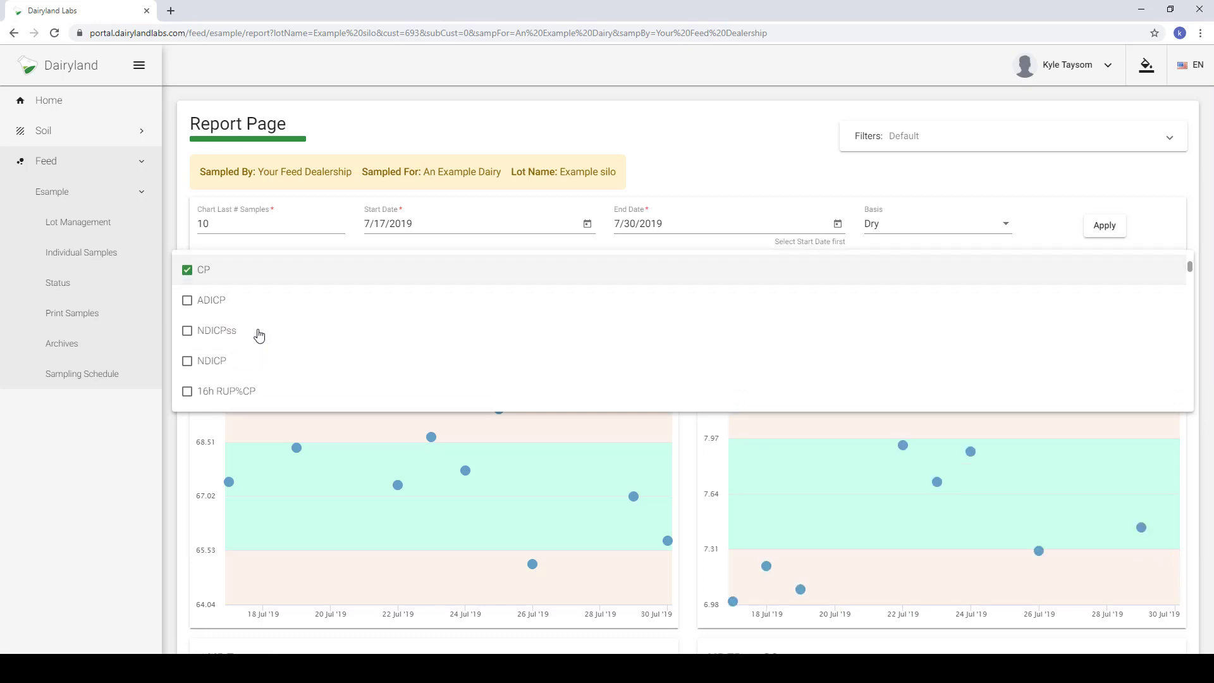
{"action": "scroll", "coordinate": [260, 335], "scroll_direction": "down", "scroll_amount": 6}
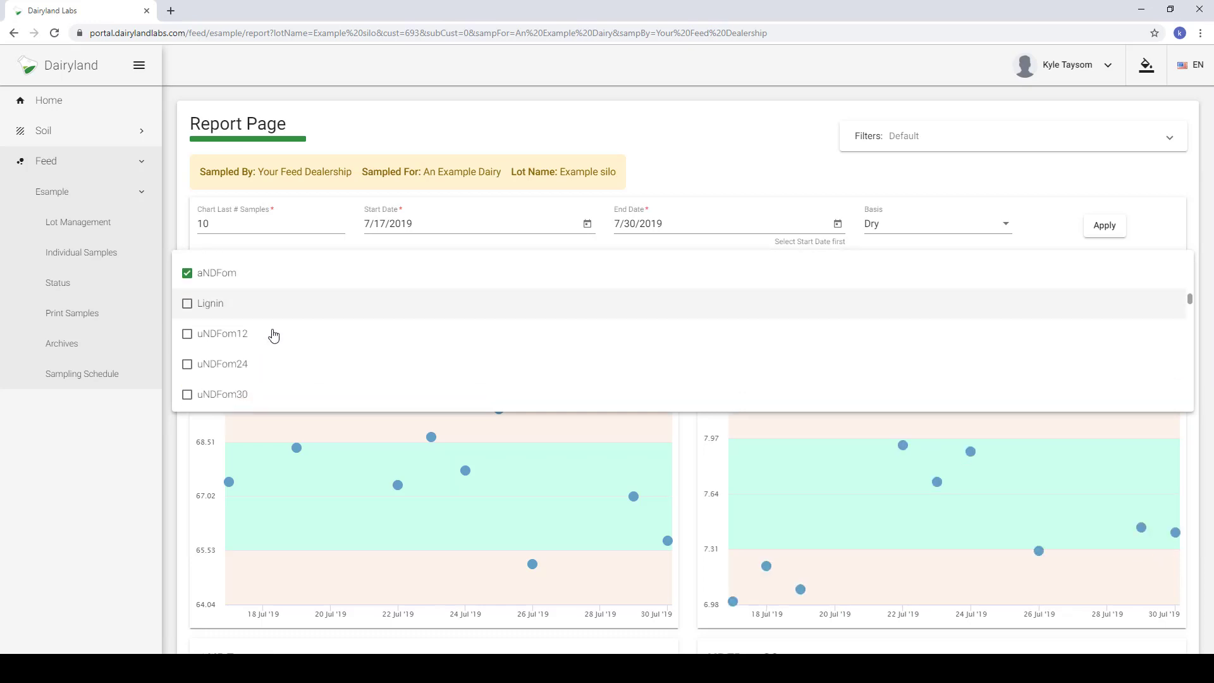
- Add the uNDFom30 and TFA(TFA) charts to the selection
{"action": "scroll", "coordinate": [190, 294], "scroll_direction": "up", "scroll_amount": 4}
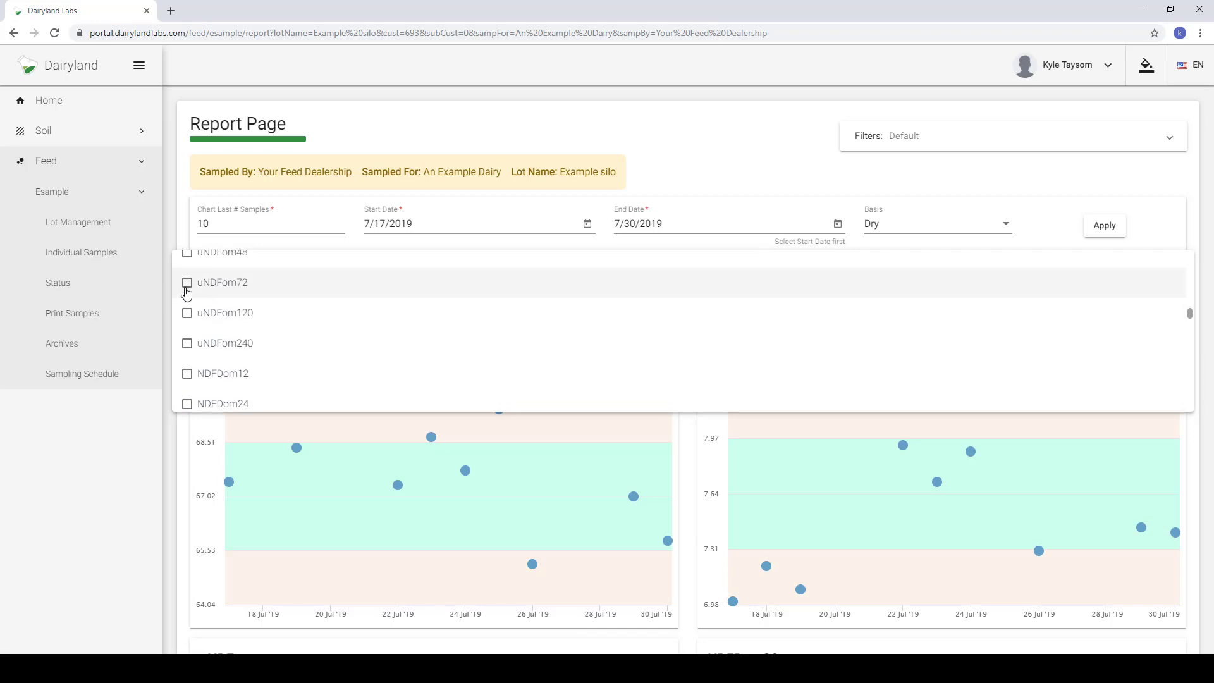
{"action": "scroll", "coordinate": [189, 294], "scroll_direction": "down", "scroll_amount": 1}
{"action": "left_click", "coordinate": [187, 284]}
{"action": "scroll", "coordinate": [209, 329], "scroll_direction": "down", "scroll_amount": 3}
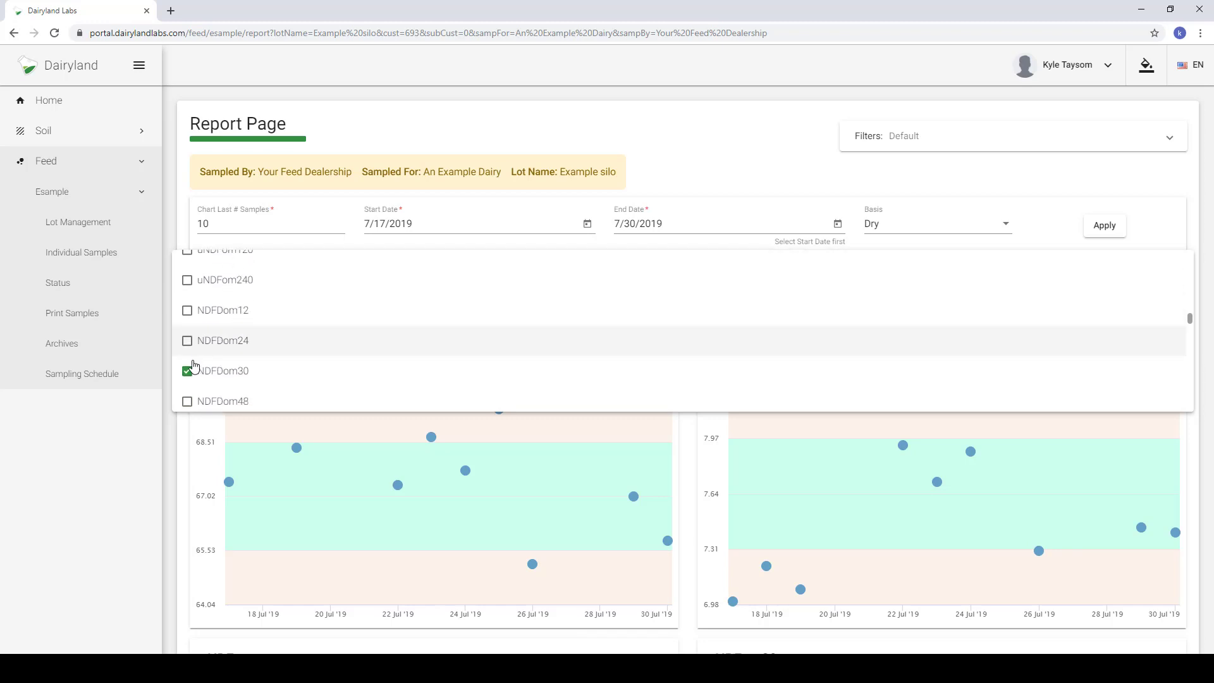
{"action": "scroll", "coordinate": [209, 366], "scroll_direction": "down", "scroll_amount": 5}
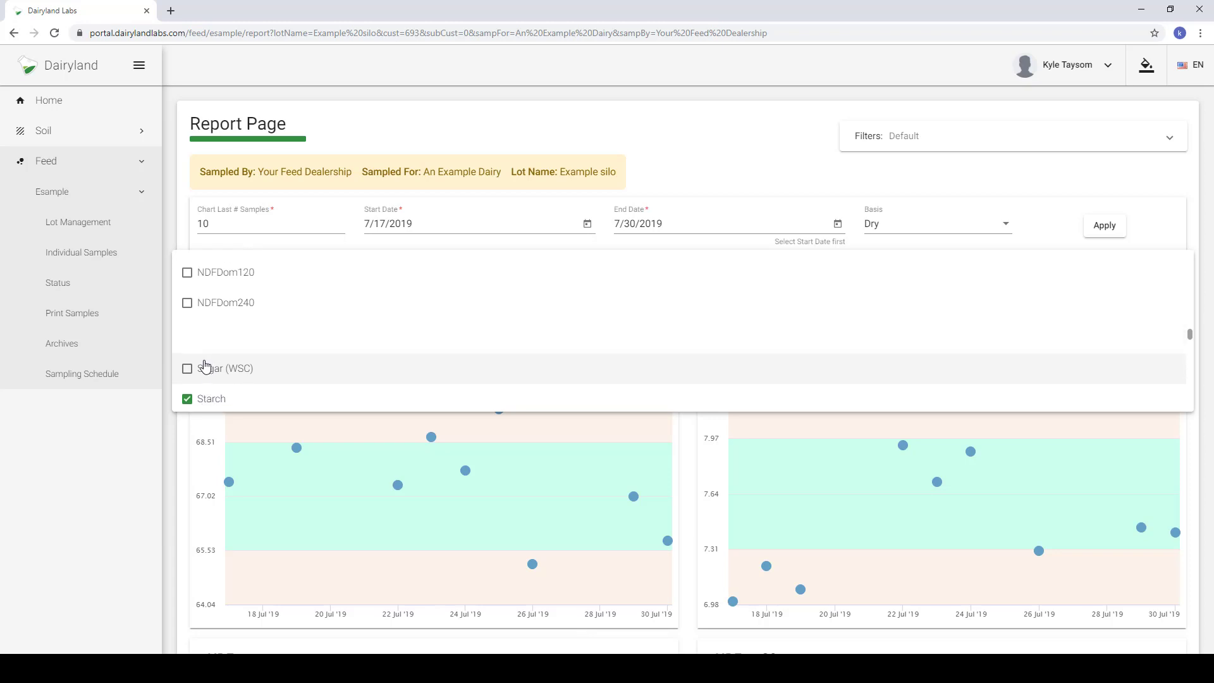
{"action": "scroll", "coordinate": [208, 366], "scroll_direction": "down", "scroll_amount": 3}
{"action": "scroll", "coordinate": [220, 358], "scroll_direction": "down", "scroll_amount": 4}
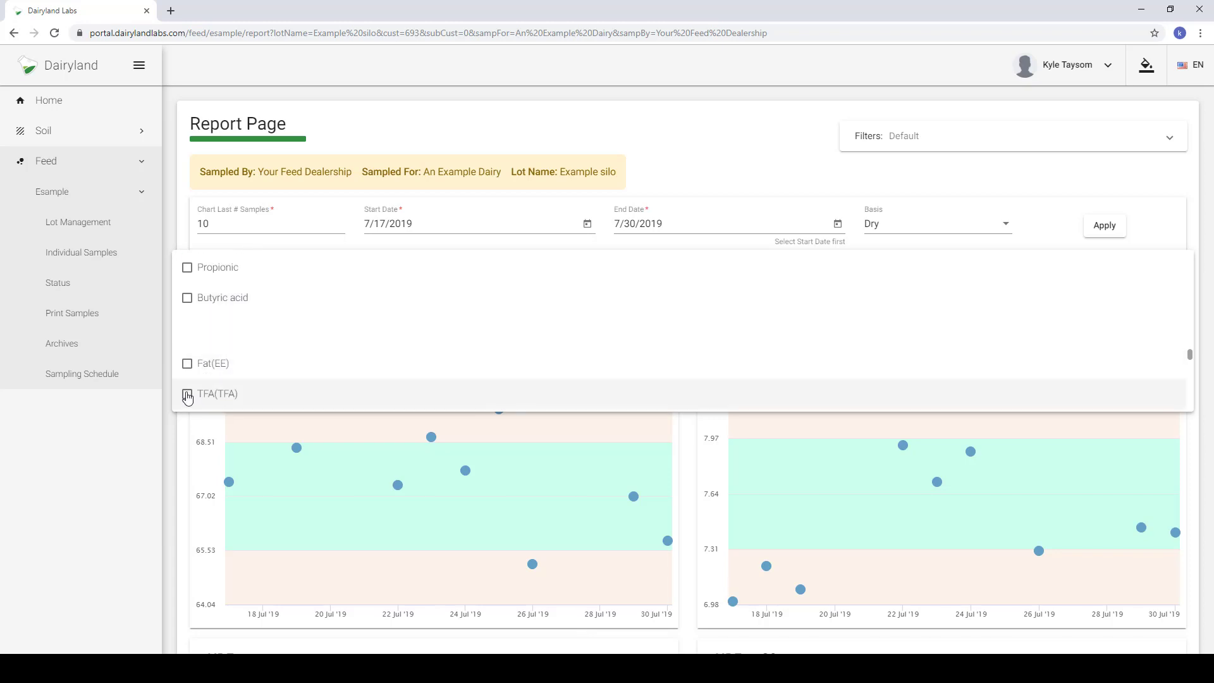
{"action": "left_click", "coordinate": [188, 395]}
- Close the chart list and review the six charts: Moisture, CP, aNDFom, uNDFom30, Starch, TFA(TFA)
{"action": "left_click", "coordinate": [688, 462]}
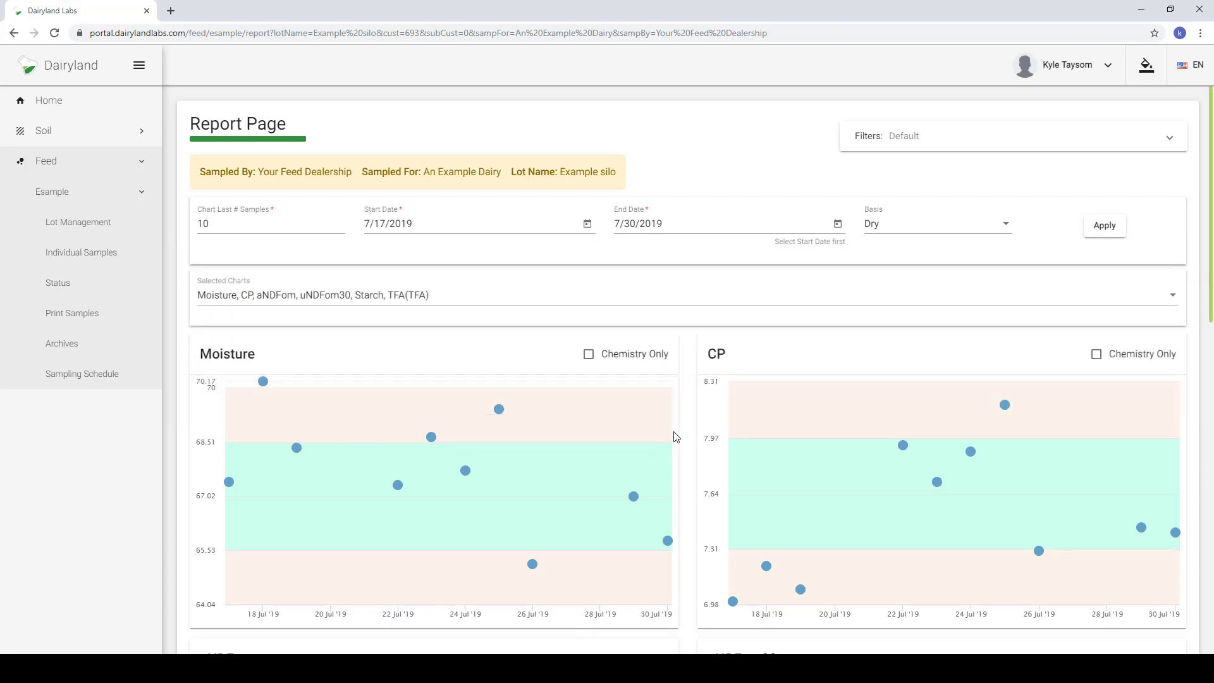
{"action": "scroll", "coordinate": [677, 436], "scroll_direction": "down", "scroll_amount": 10}
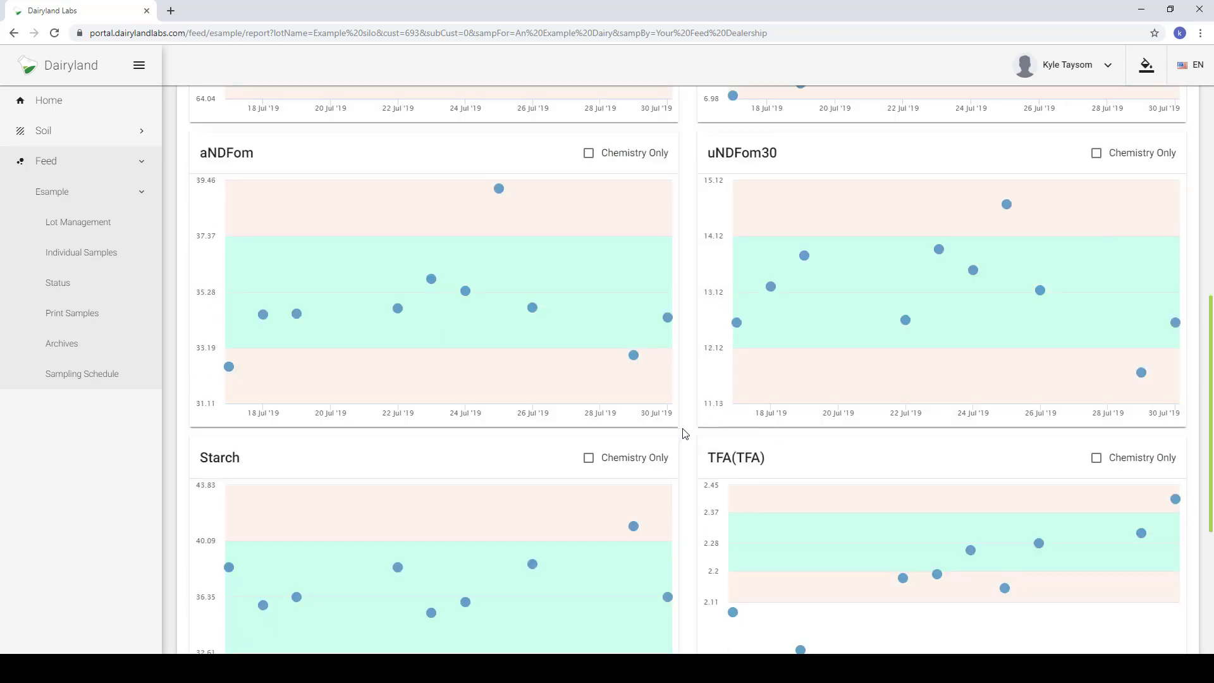
{"action": "scroll", "coordinate": [685, 437], "scroll_direction": "down", "scroll_amount": 1}
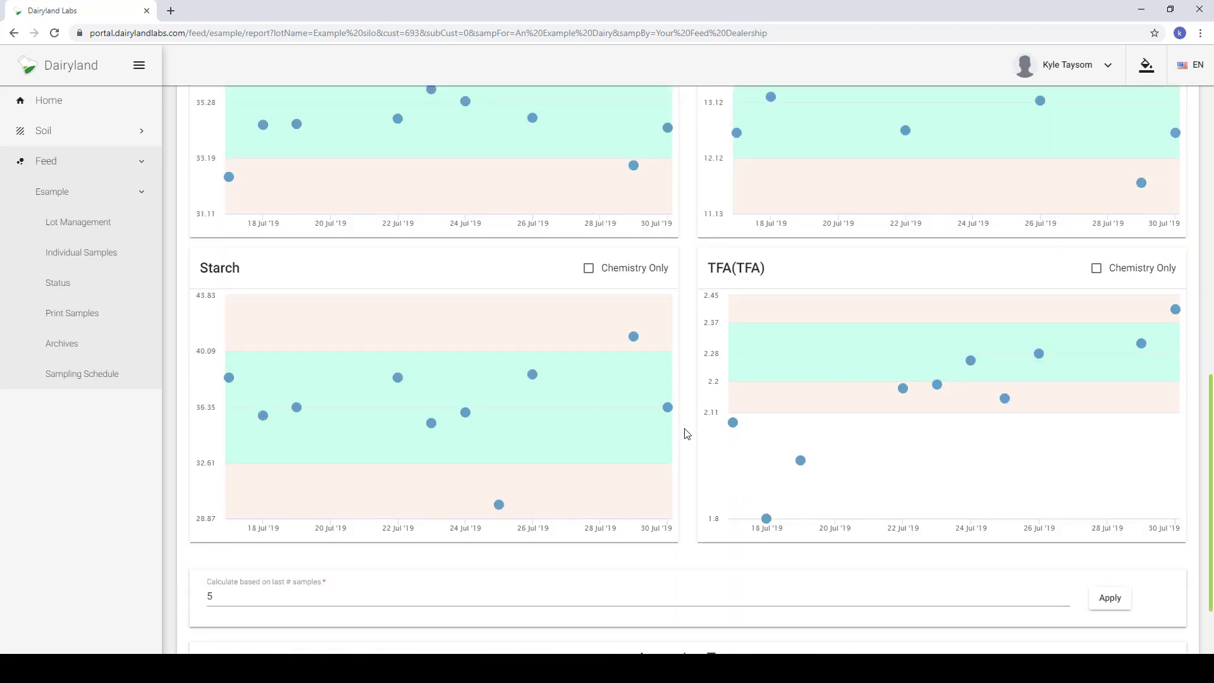
{"action": "scroll", "coordinate": [684, 430], "scroll_direction": "up", "scroll_amount": 11}
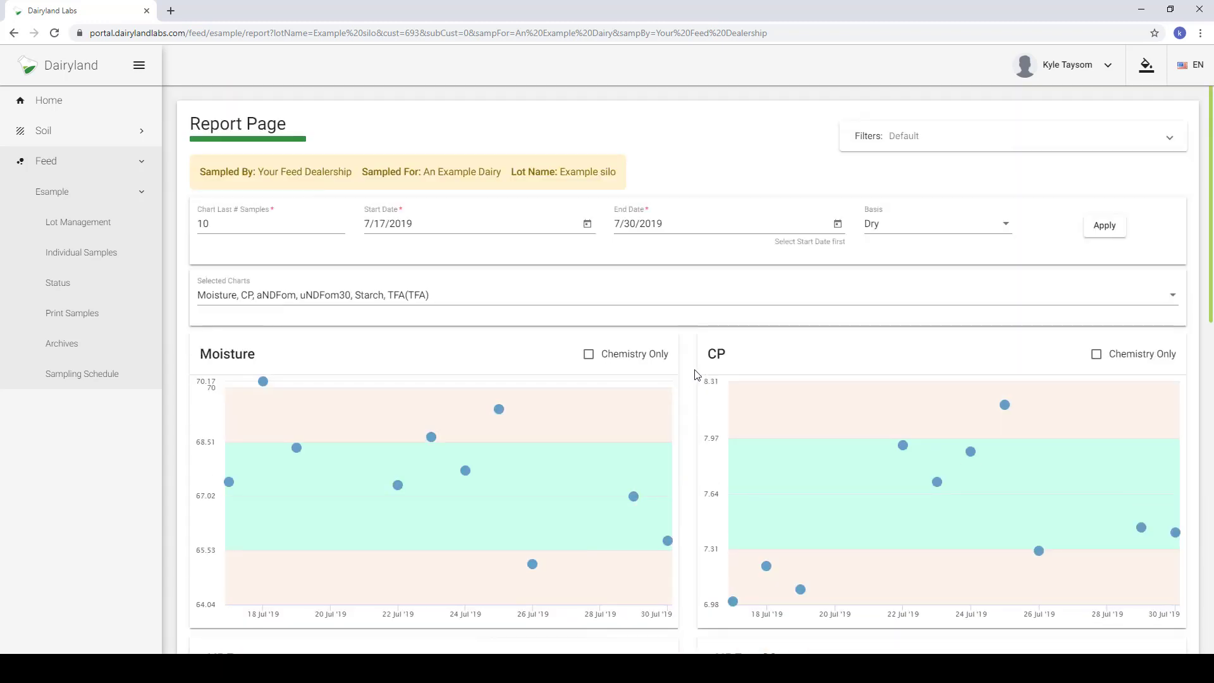
- Save the current report settings as a new custom filter named with the user's name plus 'custom filter'
{"action": "left_click", "coordinate": [933, 148]}
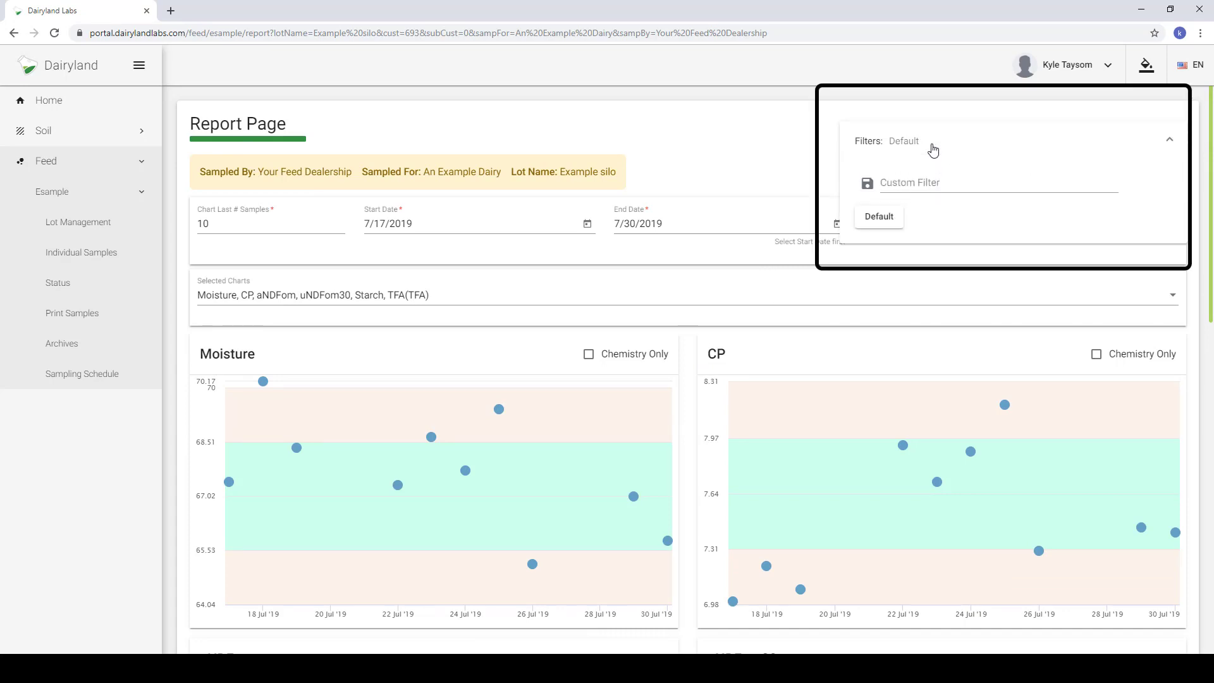
{"action": "left_click", "coordinate": [909, 182]}
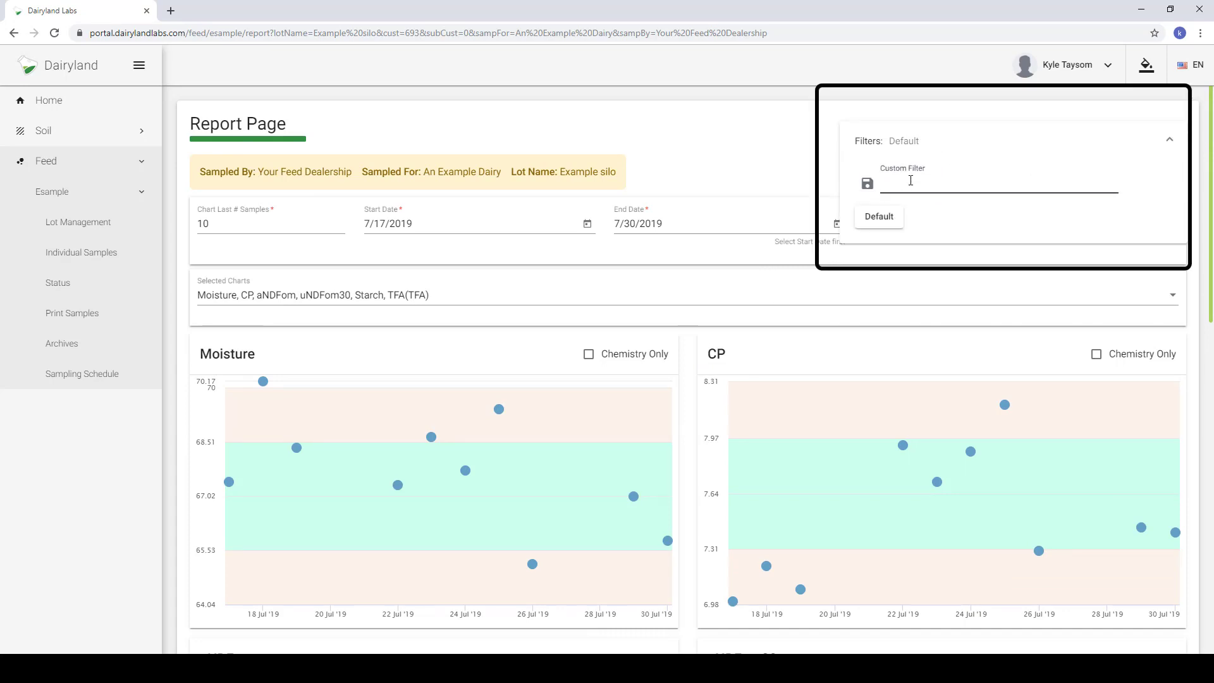
{"action": "type", "text": "Kyle's custom filter"}
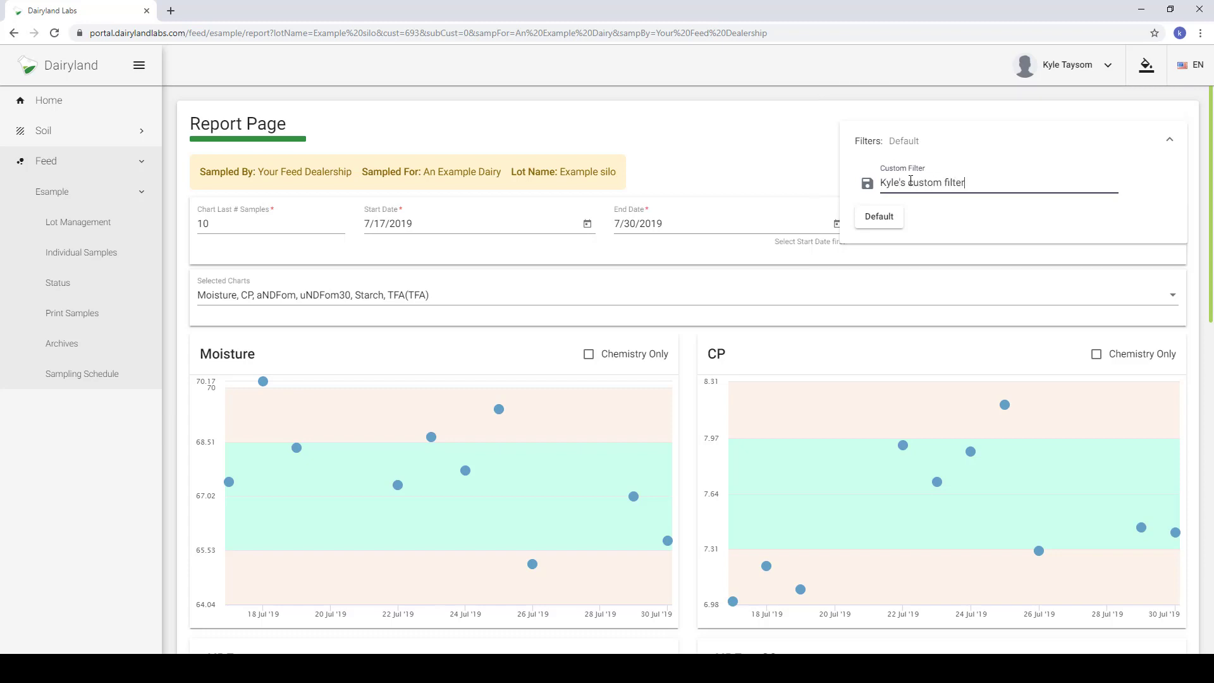
{"action": "left_click", "coordinate": [867, 183]}
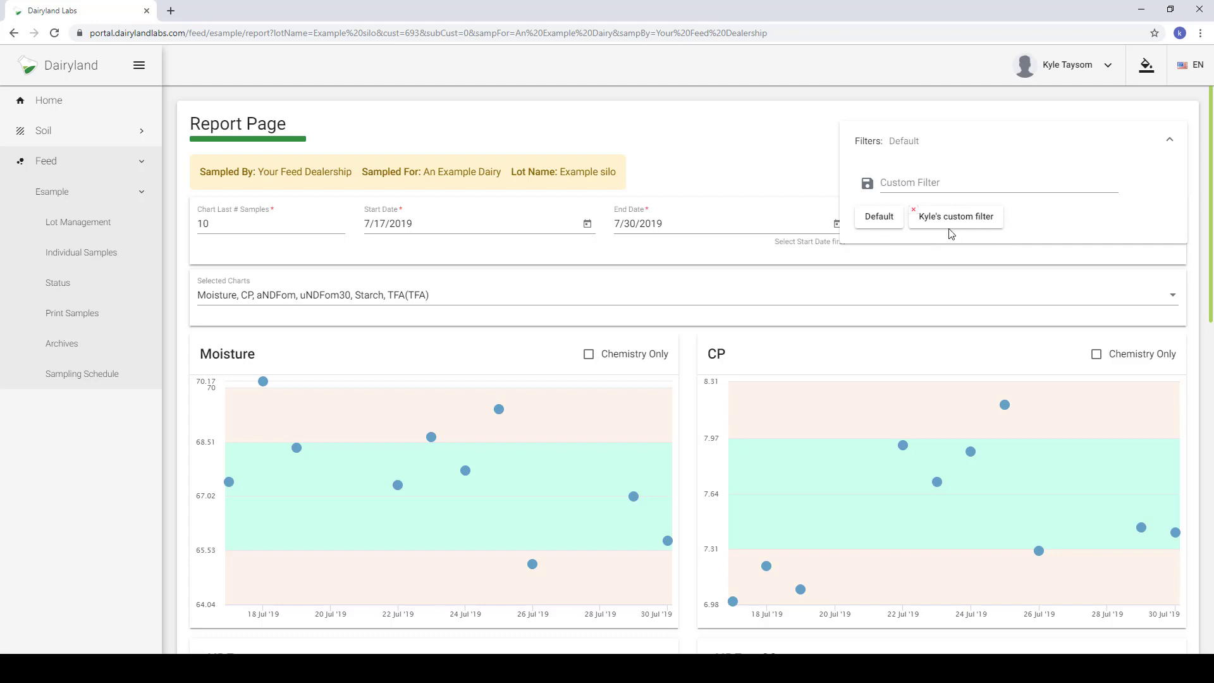
- In Lot Management, find the lots for An Example Dairy under the Your Feed Dealership account
{"action": "left_click", "coordinate": [100, 229]}
{"action": "left_click", "coordinate": [347, 184]}
{"action": "type", "text": "you"}
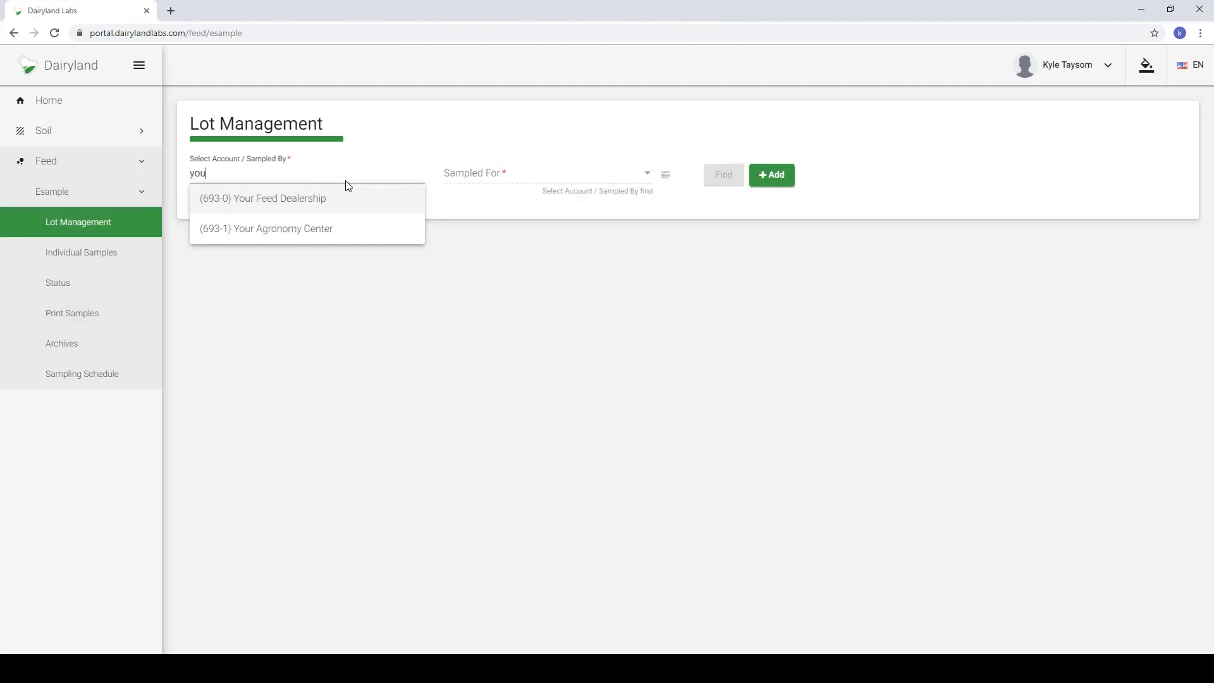
{"action": "left_click", "coordinate": [339, 198]}
{"action": "left_click", "coordinate": [499, 174]}
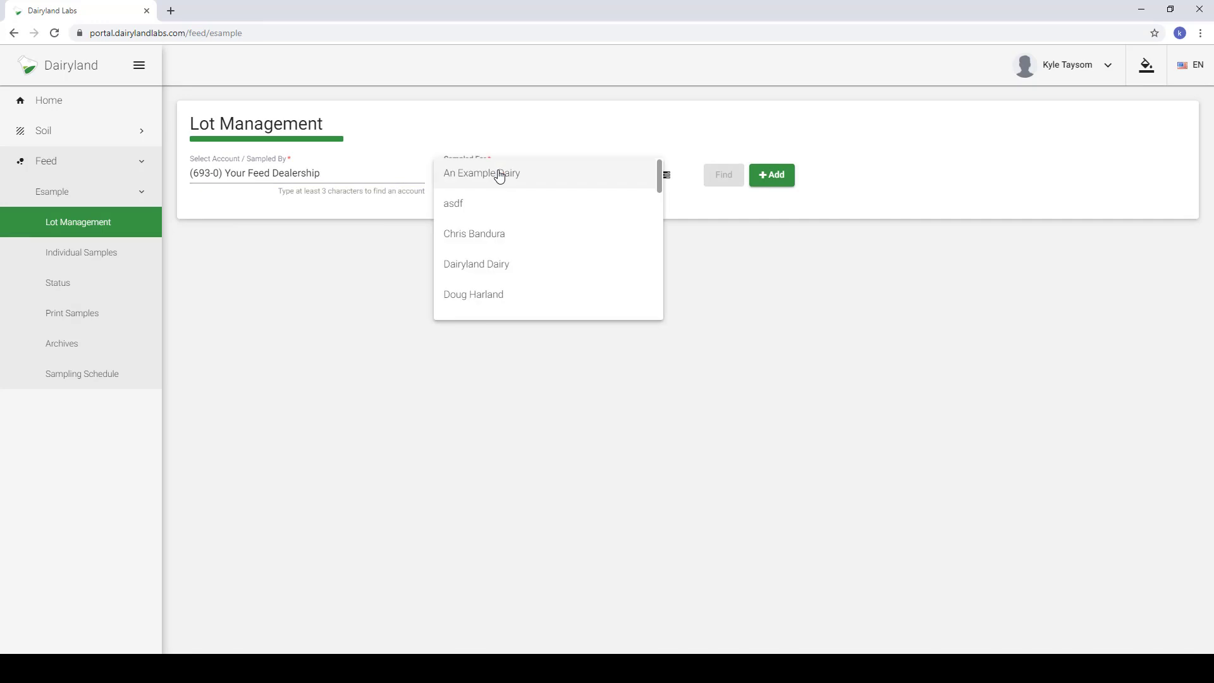
{"action": "left_click", "coordinate": [499, 174]}
{"action": "left_click", "coordinate": [728, 179]}
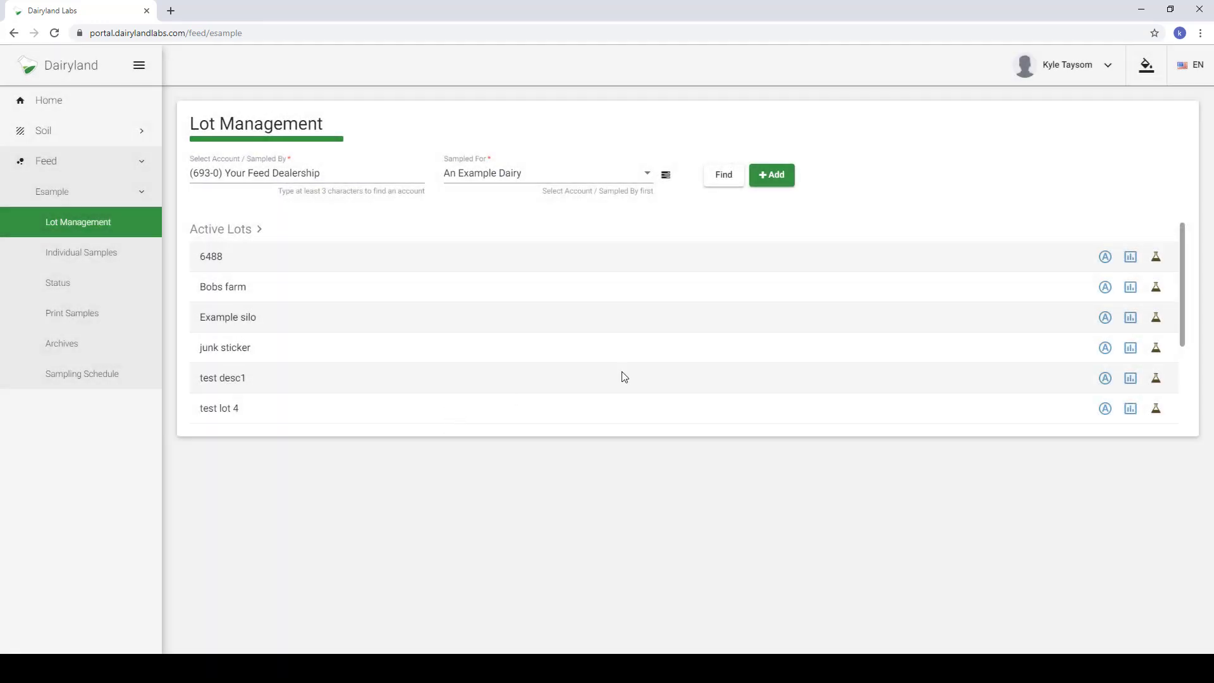
- Open the Example silo report and apply the saved custom filter from the Filters panel
{"action": "left_click", "coordinate": [1131, 317]}
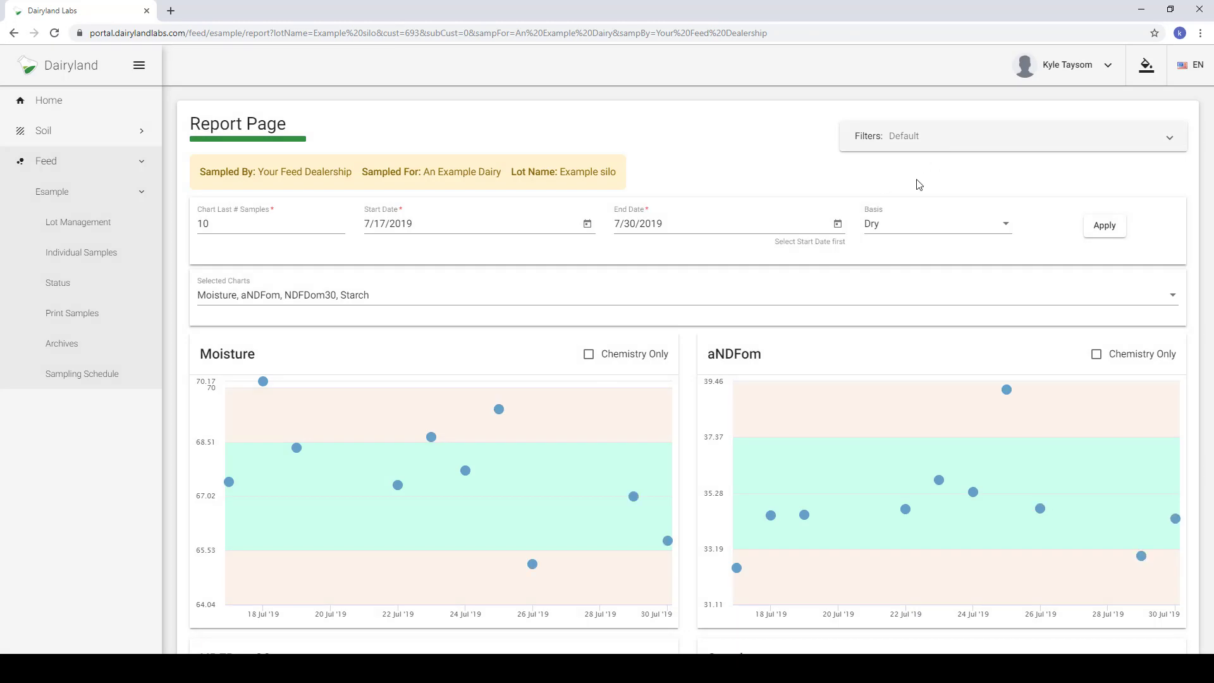
{"action": "scroll", "coordinate": [695, 379], "scroll_direction": "down", "scroll_amount": 3}
{"action": "scroll", "coordinate": [695, 379], "scroll_direction": "down", "scroll_amount": 4}
{"action": "scroll", "coordinate": [699, 374], "scroll_direction": "up", "scroll_amount": 7}
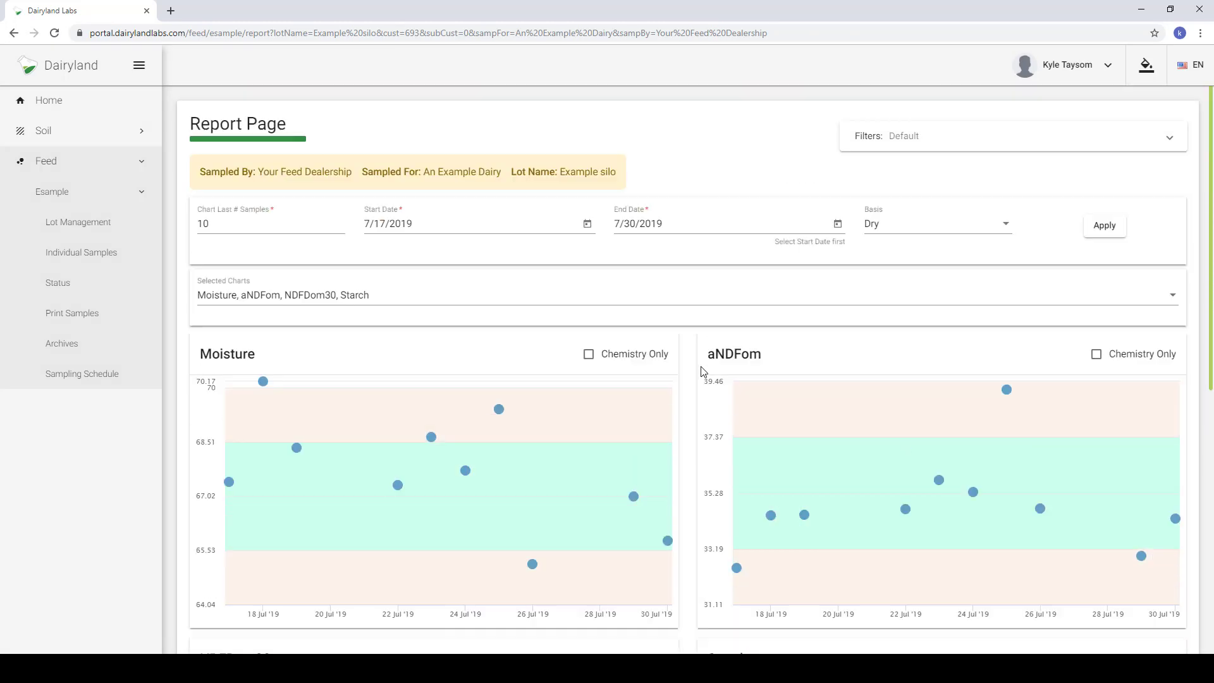
{"action": "left_click", "coordinate": [923, 152]}
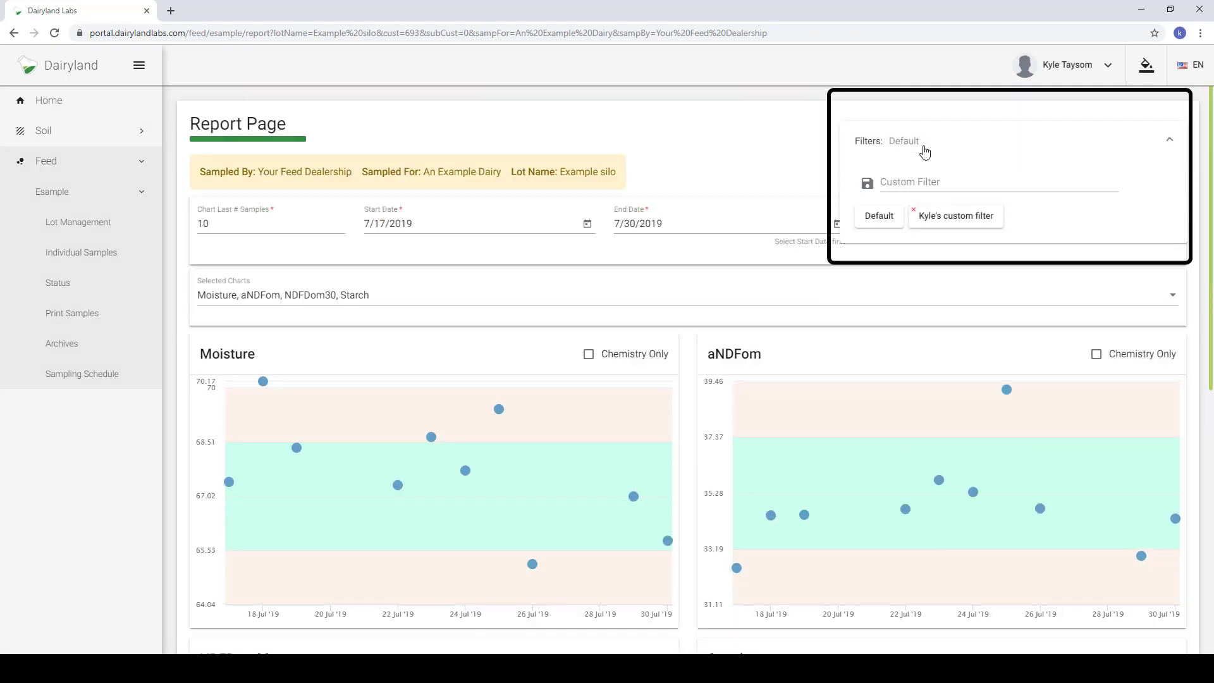
{"action": "left_click", "coordinate": [952, 226]}
{"action": "scroll", "coordinate": [683, 344], "scroll_direction": "down", "scroll_amount": 5}
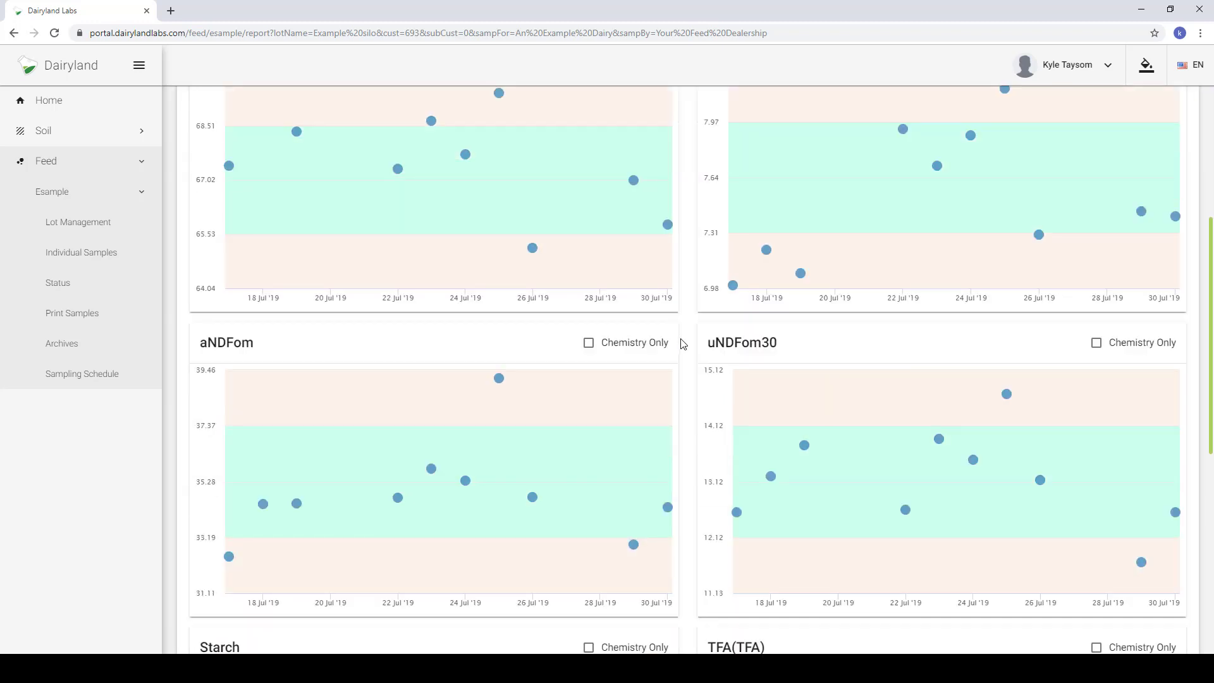
{"action": "scroll", "coordinate": [682, 343], "scroll_direction": "up", "scroll_amount": 4}
- Chart the last 15 samples, after briefly redrawing with 5
{"action": "scroll", "coordinate": [681, 344], "scroll_direction": "down", "scroll_amount": 1}
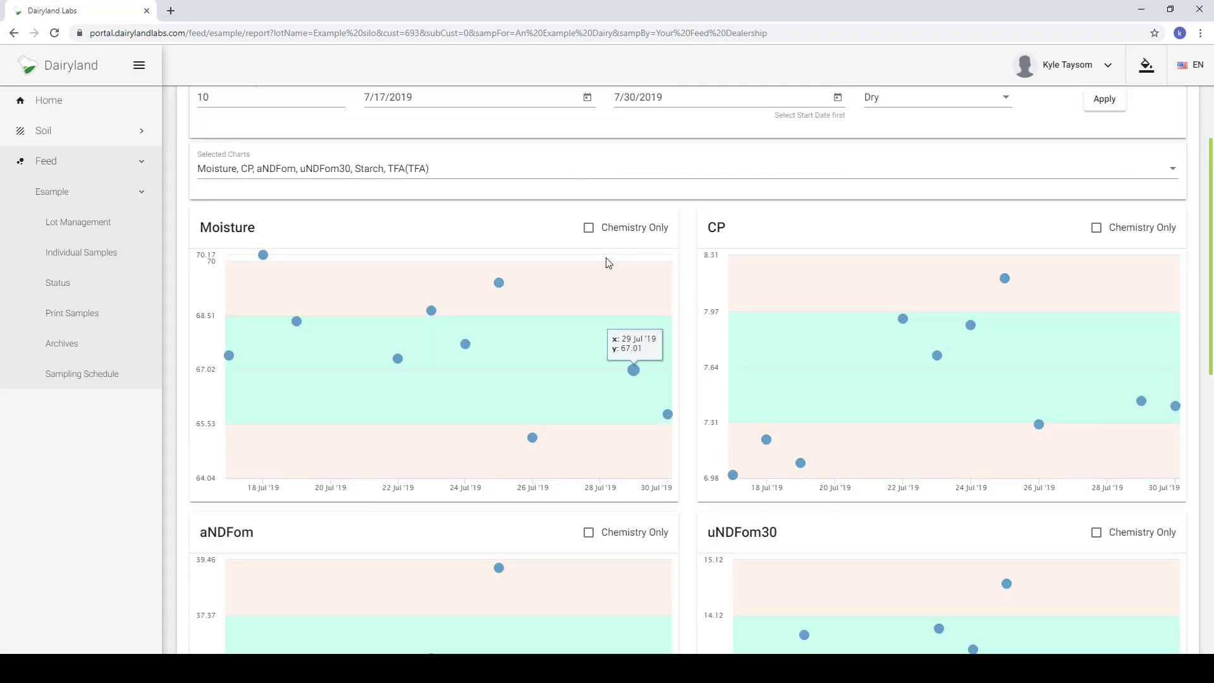
{"action": "scroll", "coordinate": [262, 157], "scroll_direction": "up", "scroll_amount": 2}
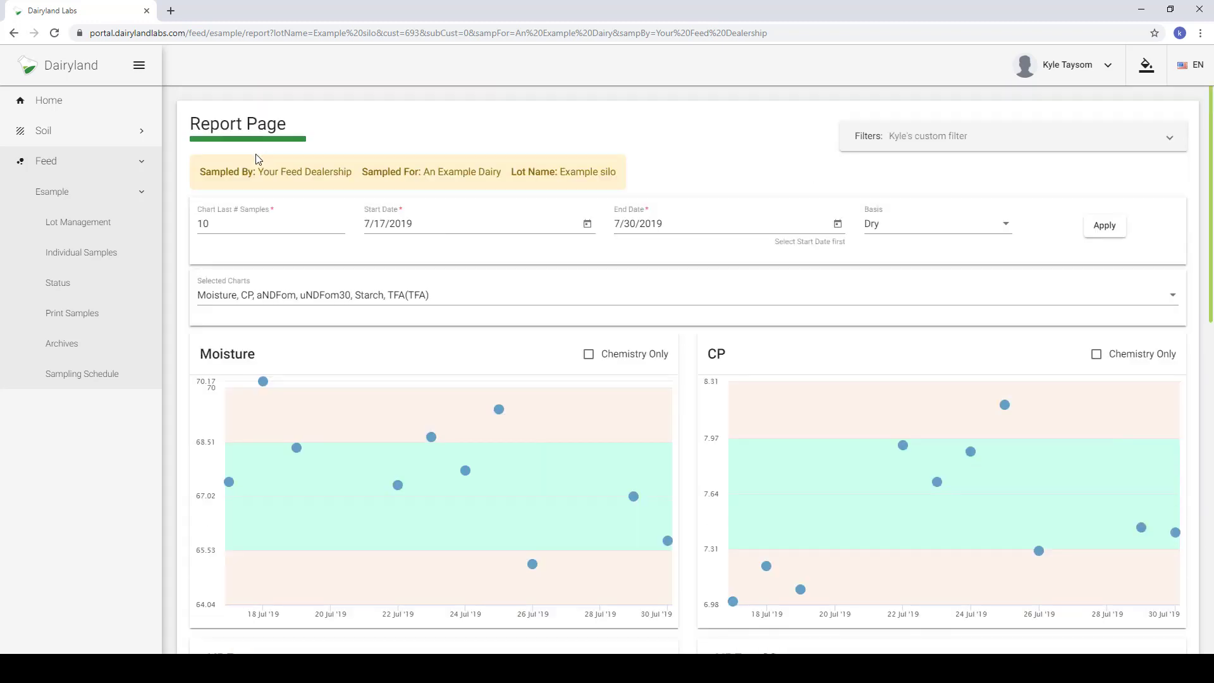
{"action": "left_click", "coordinate": [235, 223]}
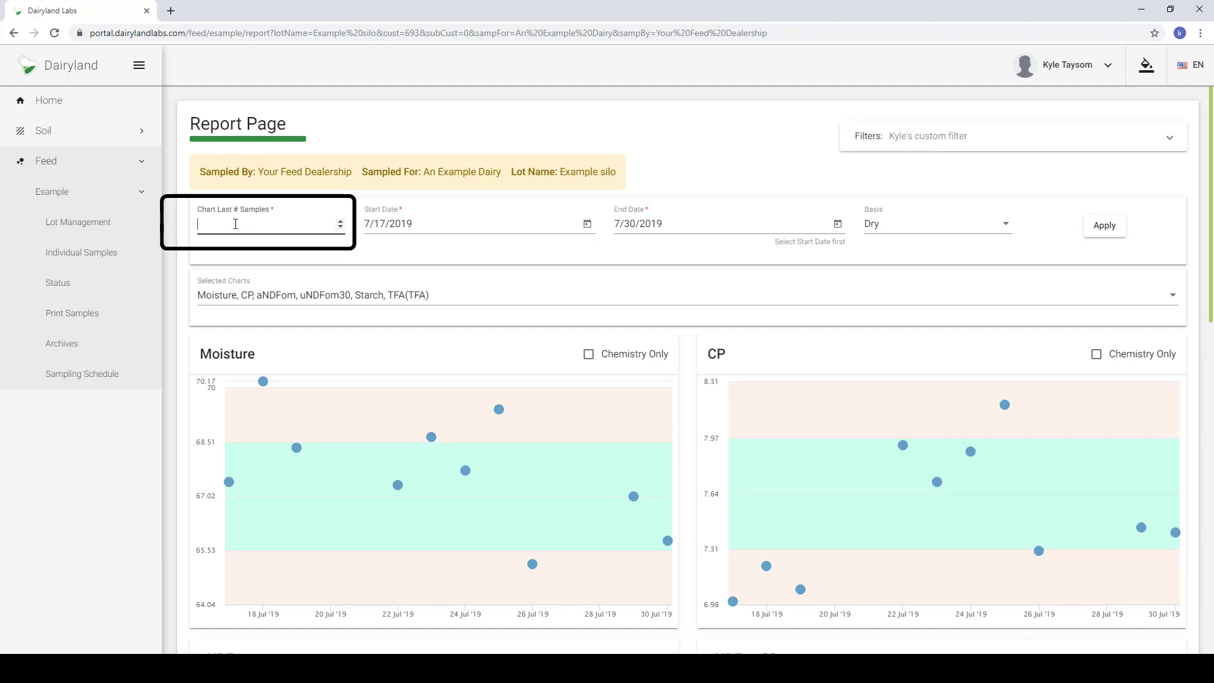
{"action": "left_click", "coordinate": [1104, 230]}
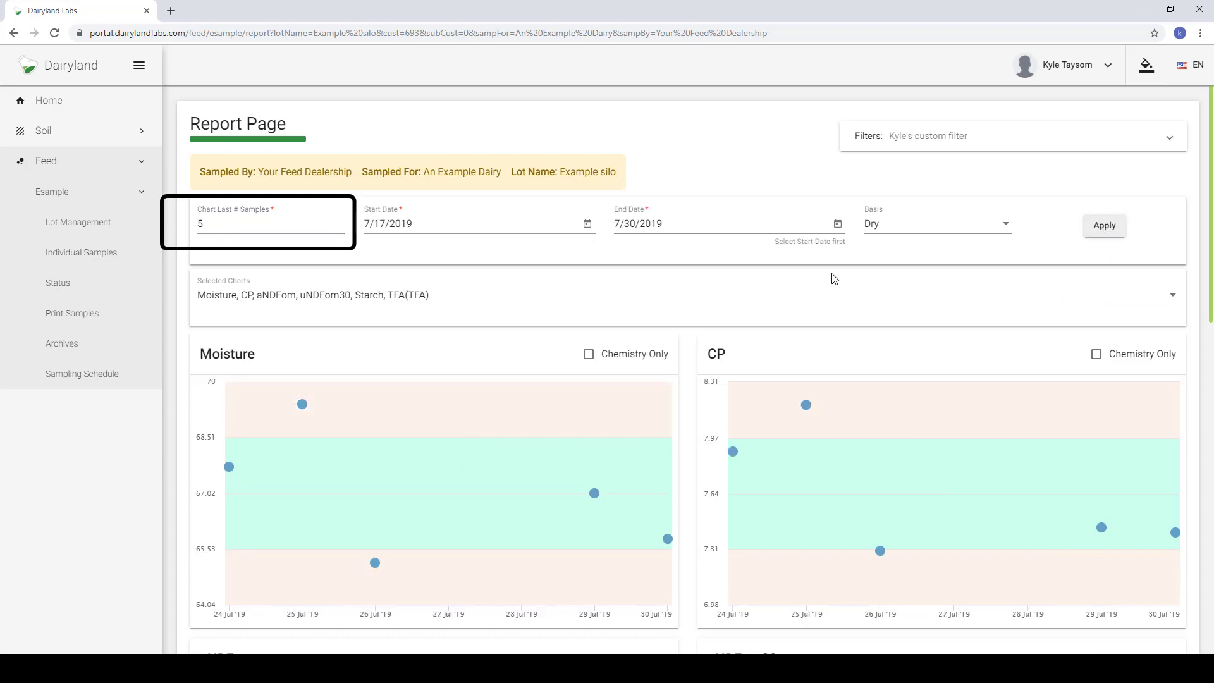
{"action": "double_click", "coordinate": [201, 223]}
{"action": "type", "text": "15"}
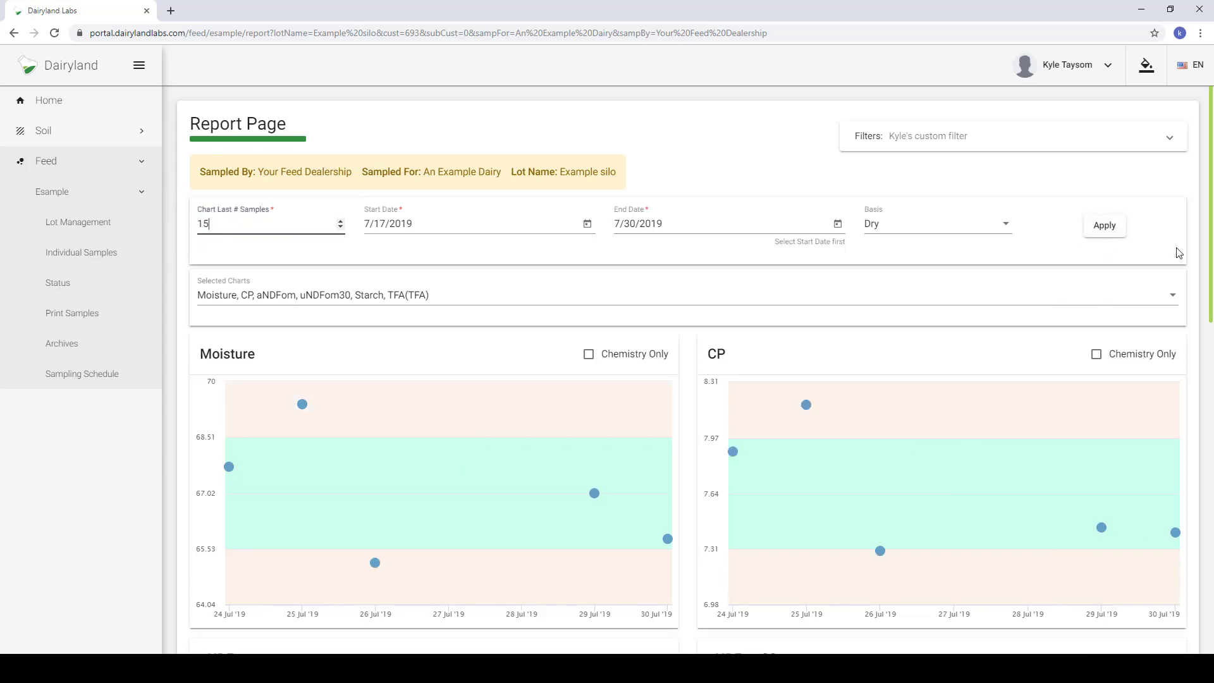
{"action": "left_click", "coordinate": [1103, 225]}
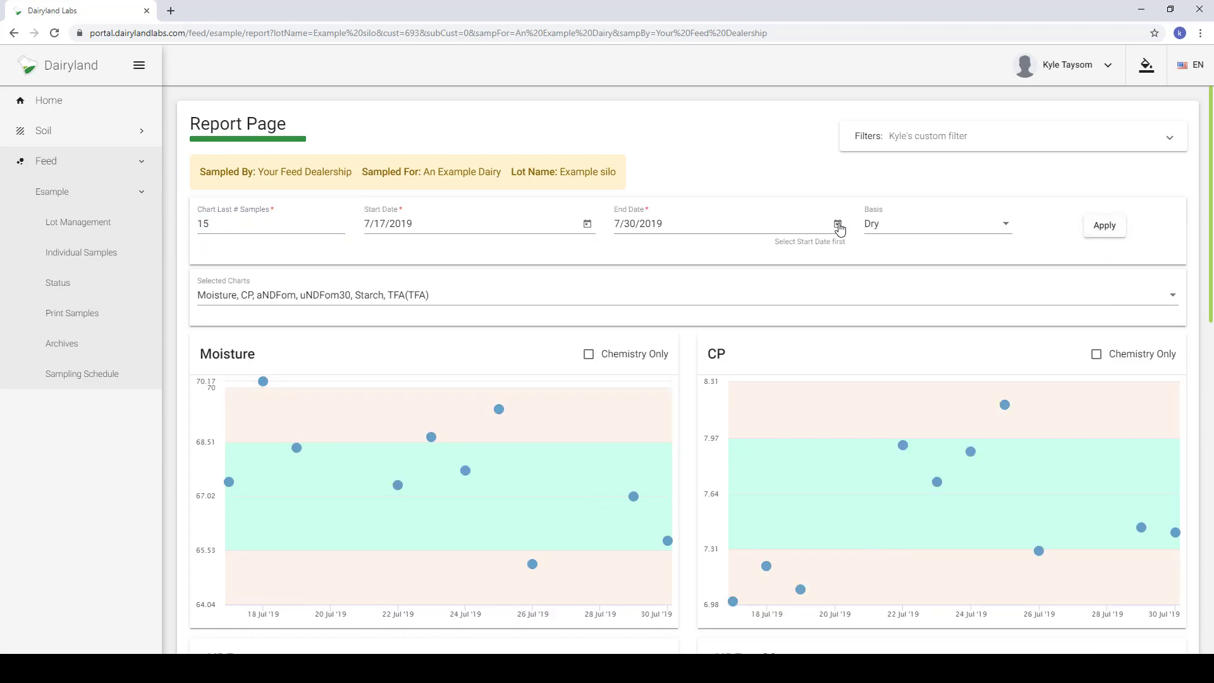
- Set the end date to 7/27/2019 and redraw the charts
{"action": "left_click", "coordinate": [838, 225]}
{"action": "left_click", "coordinate": [783, 416]}
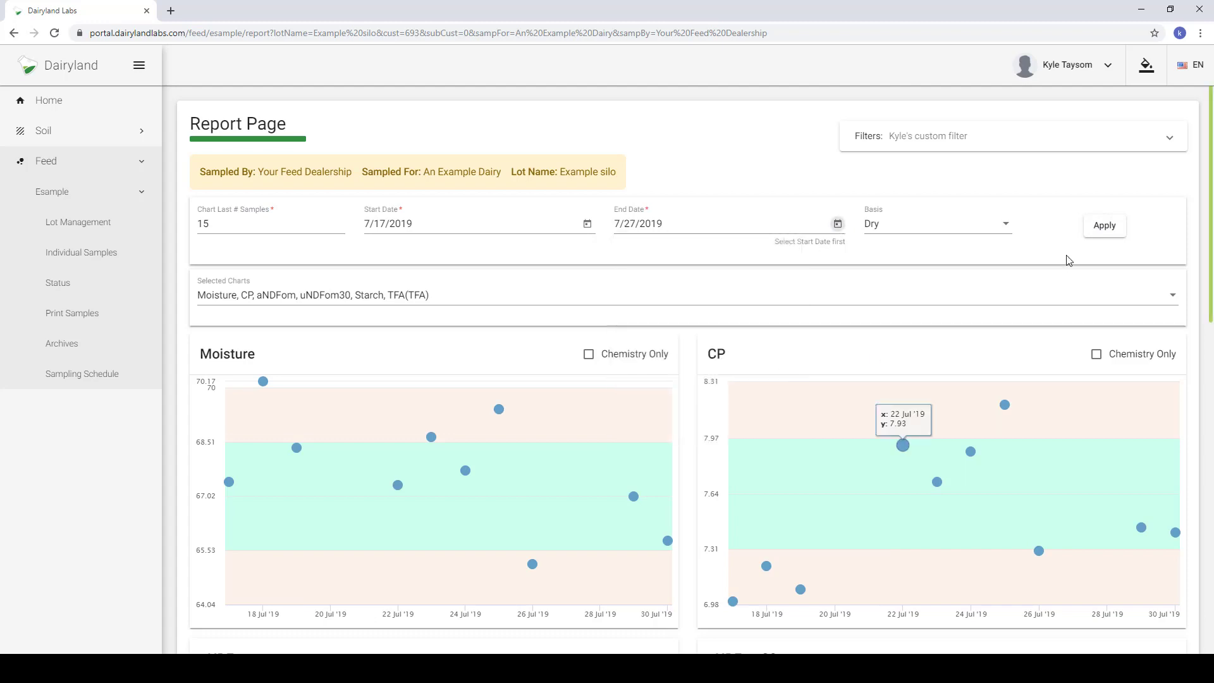
{"action": "left_click", "coordinate": [1103, 227]}
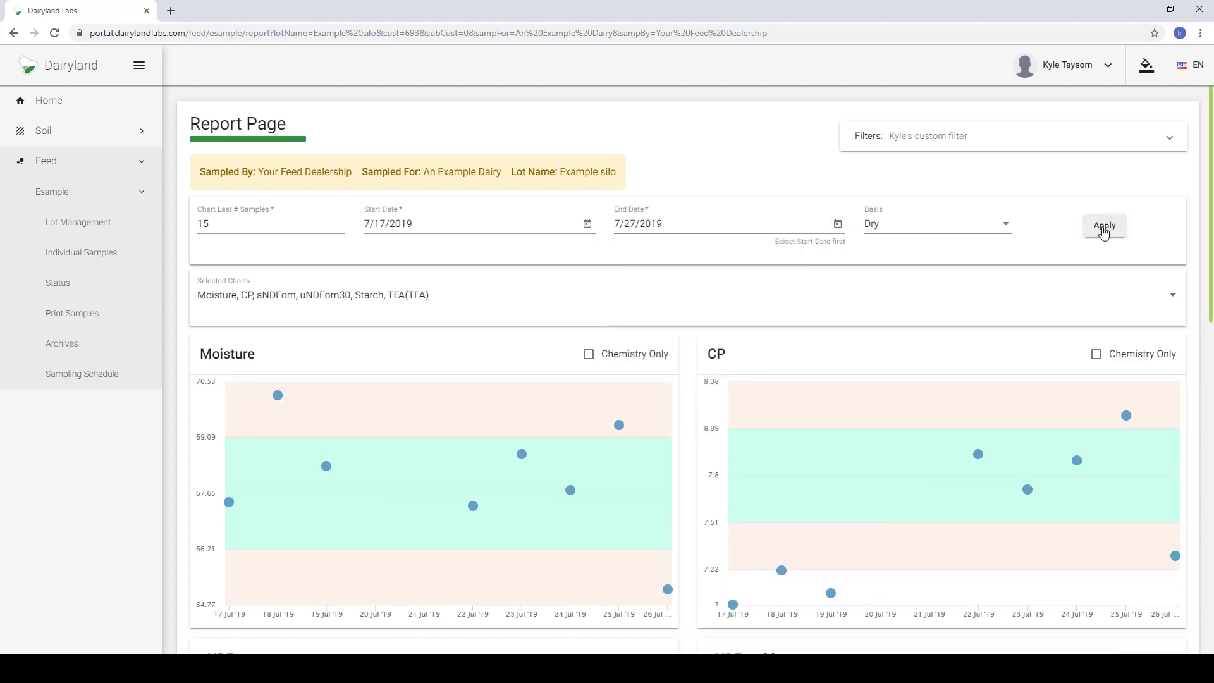
- Try the As-Is basis, then switch back to Dry basis and redraw
{"action": "left_click", "coordinate": [958, 229]}
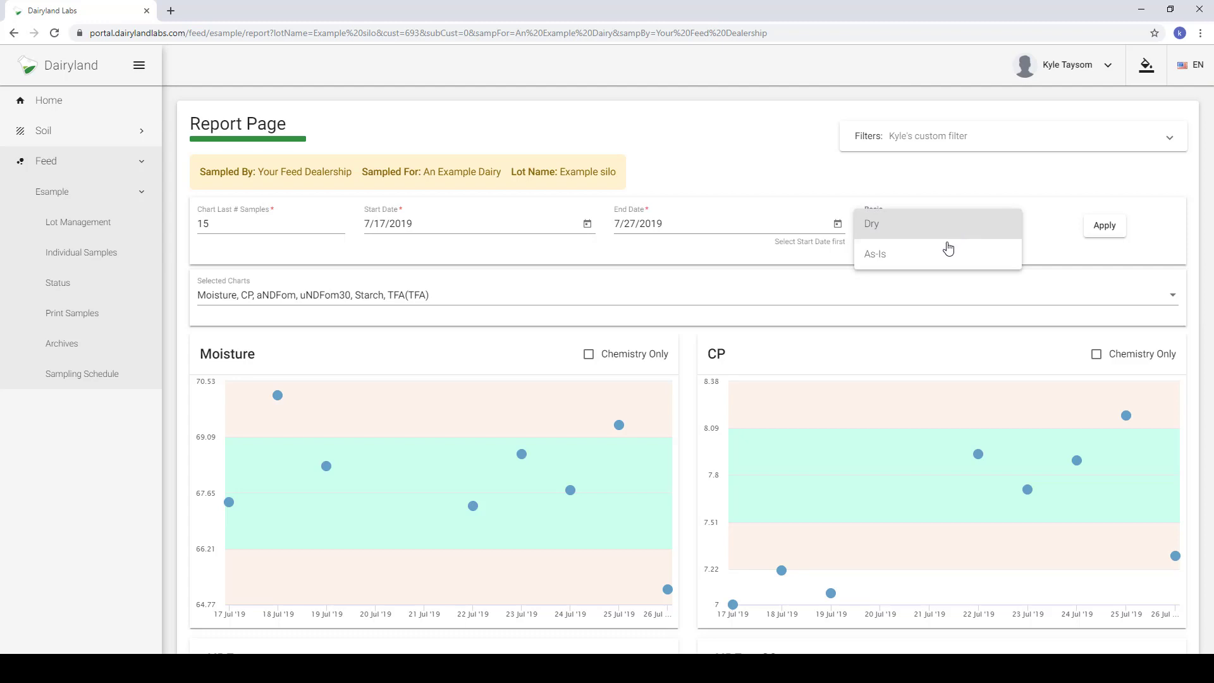
{"action": "left_click", "coordinate": [942, 252]}
{"action": "left_click", "coordinate": [1099, 229]}
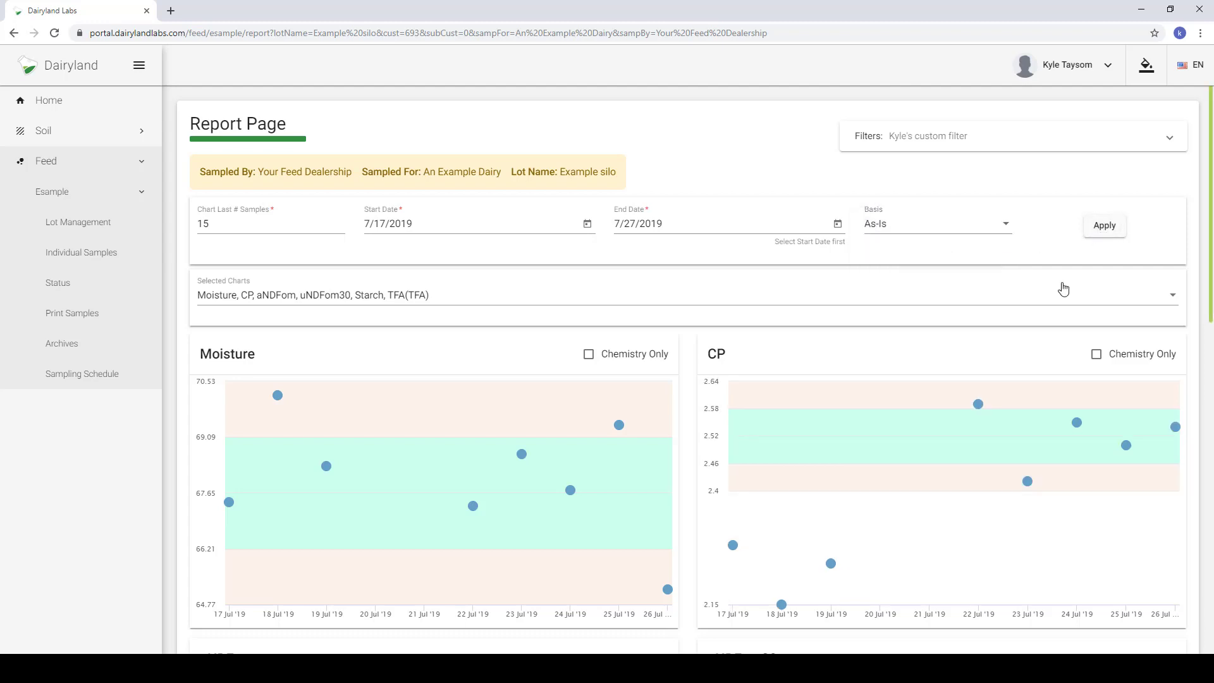
{"action": "left_click", "coordinate": [965, 225]}
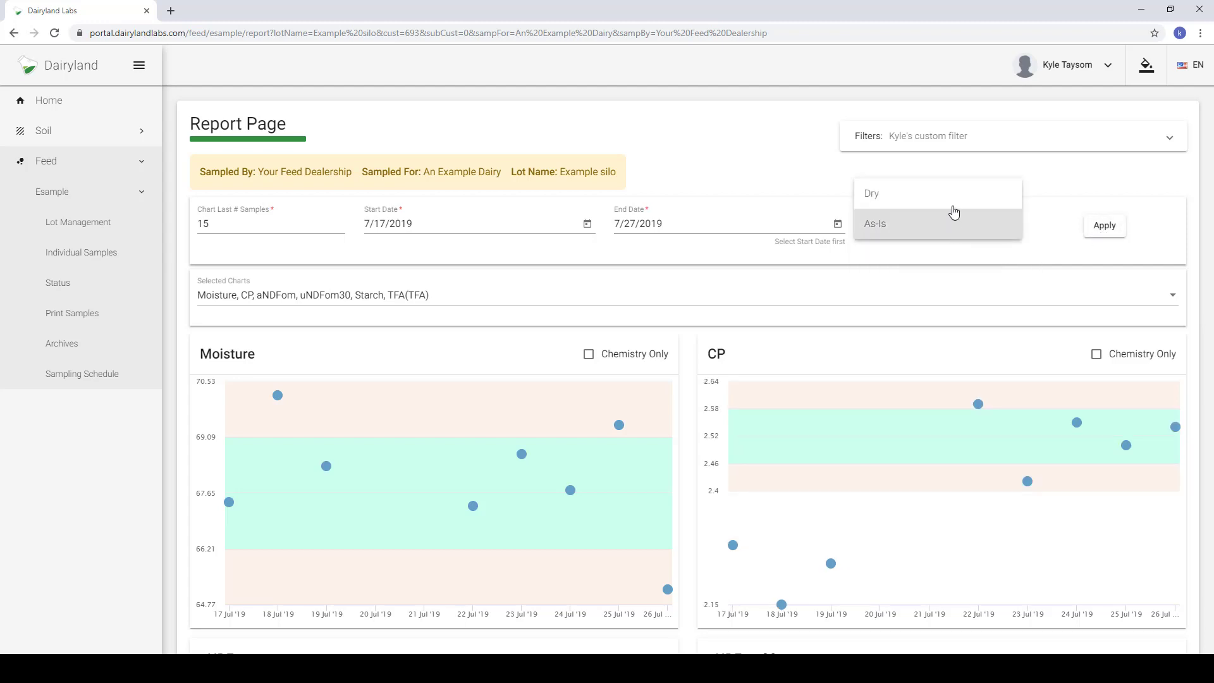
{"action": "left_click", "coordinate": [951, 201]}
{"action": "left_click", "coordinate": [1110, 232]}
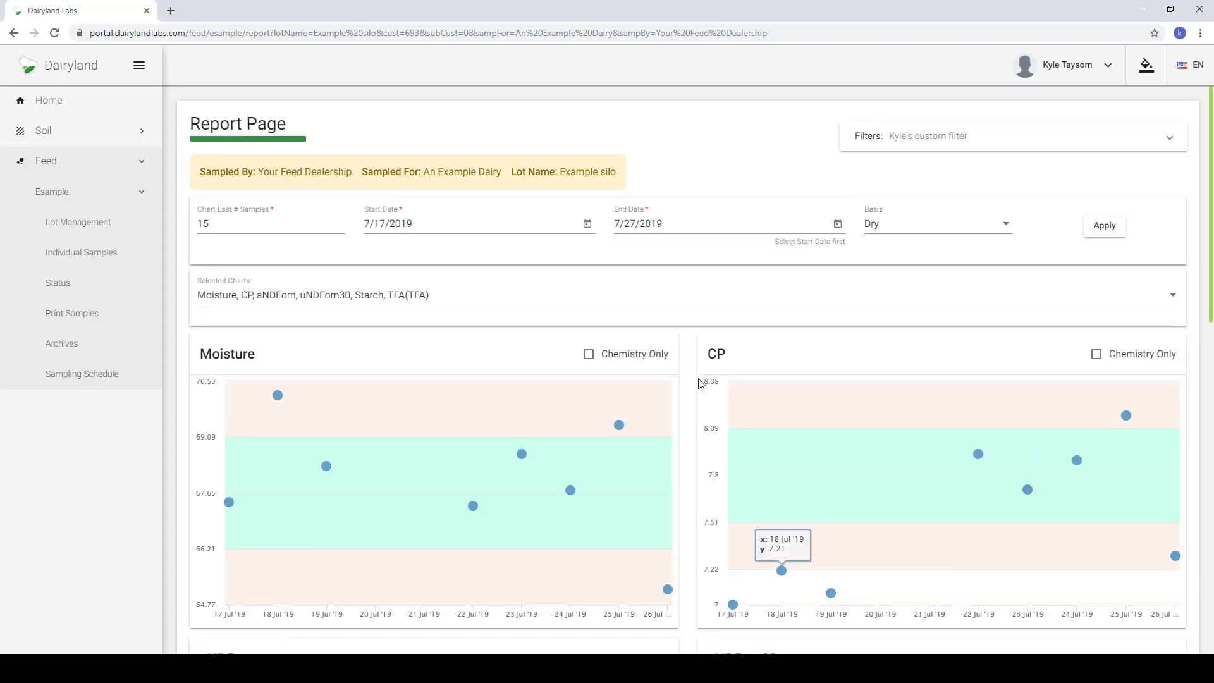
- Scroll down to the Starch and TFA charts and the Averaging Type section
{"action": "scroll", "coordinate": [695, 402], "scroll_direction": "down", "scroll_amount": 13}
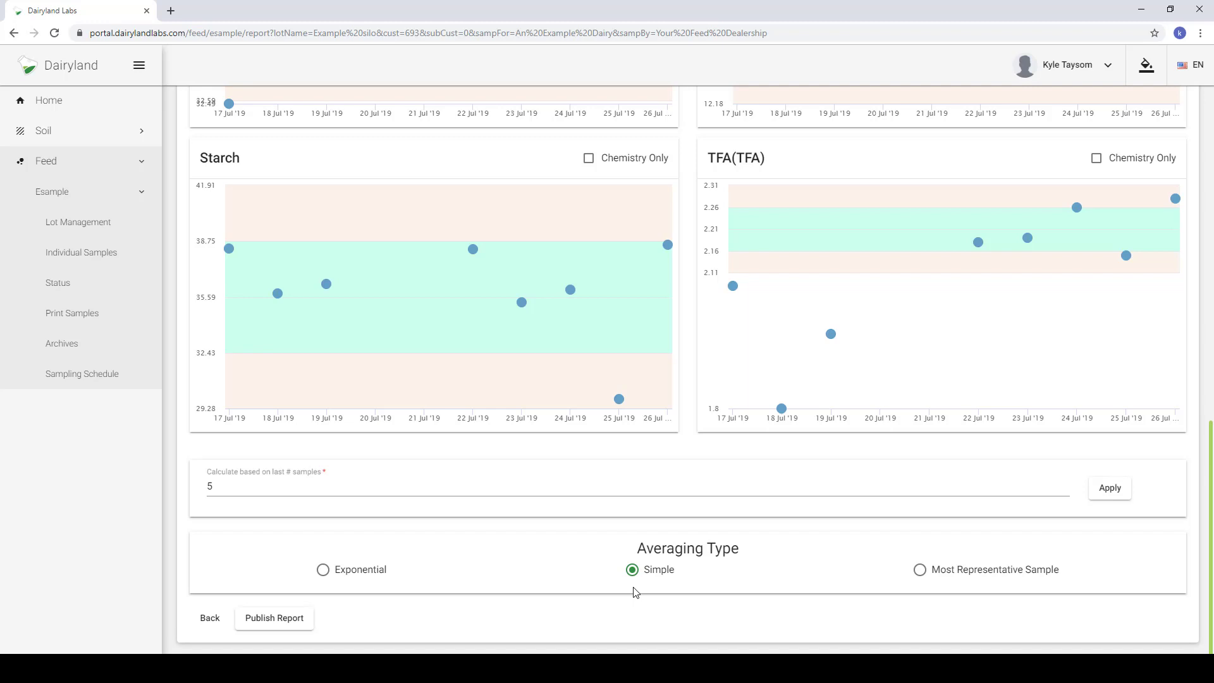
- Set averaging to Exponential, keeping the averaging sample count at 5
{"action": "left_click", "coordinate": [323, 570]}
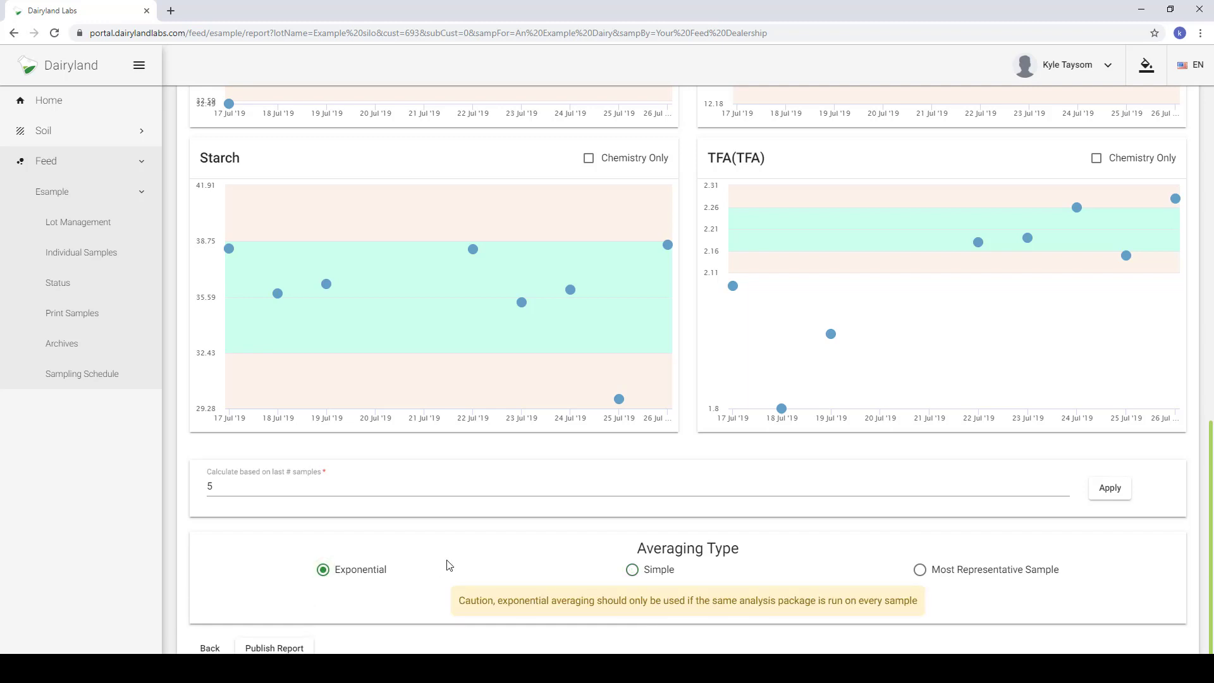
{"action": "double_click", "coordinate": [212, 486]}
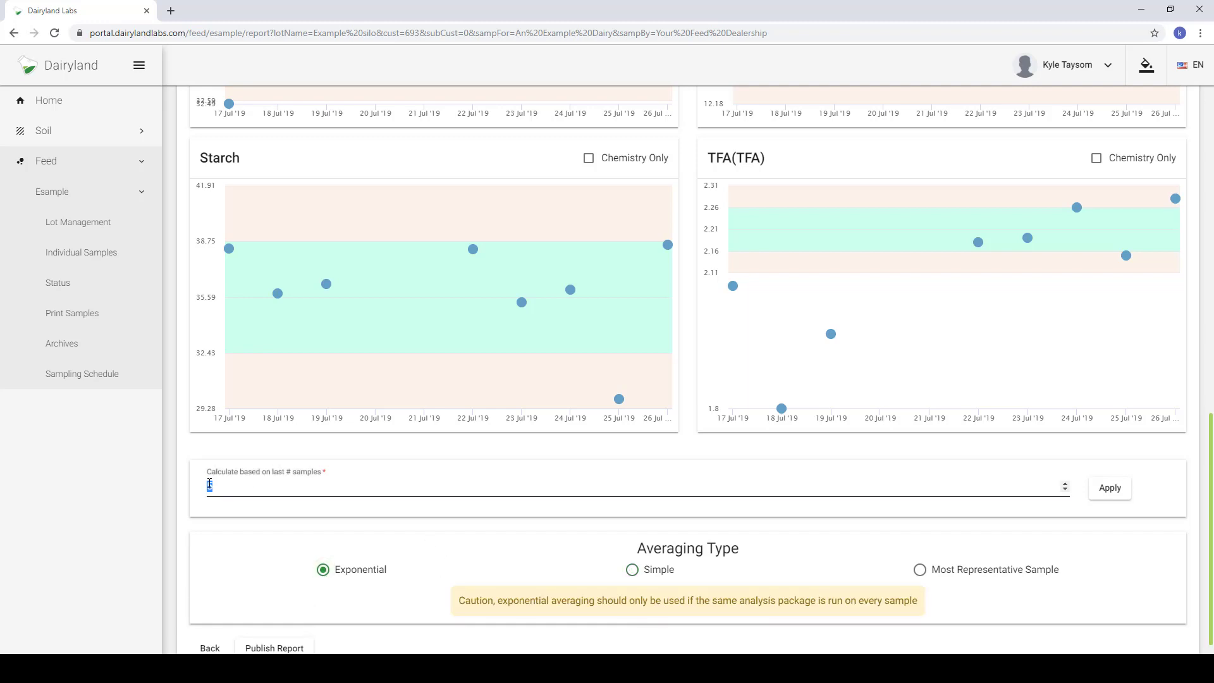
{"action": "left_click", "coordinate": [591, 452]}
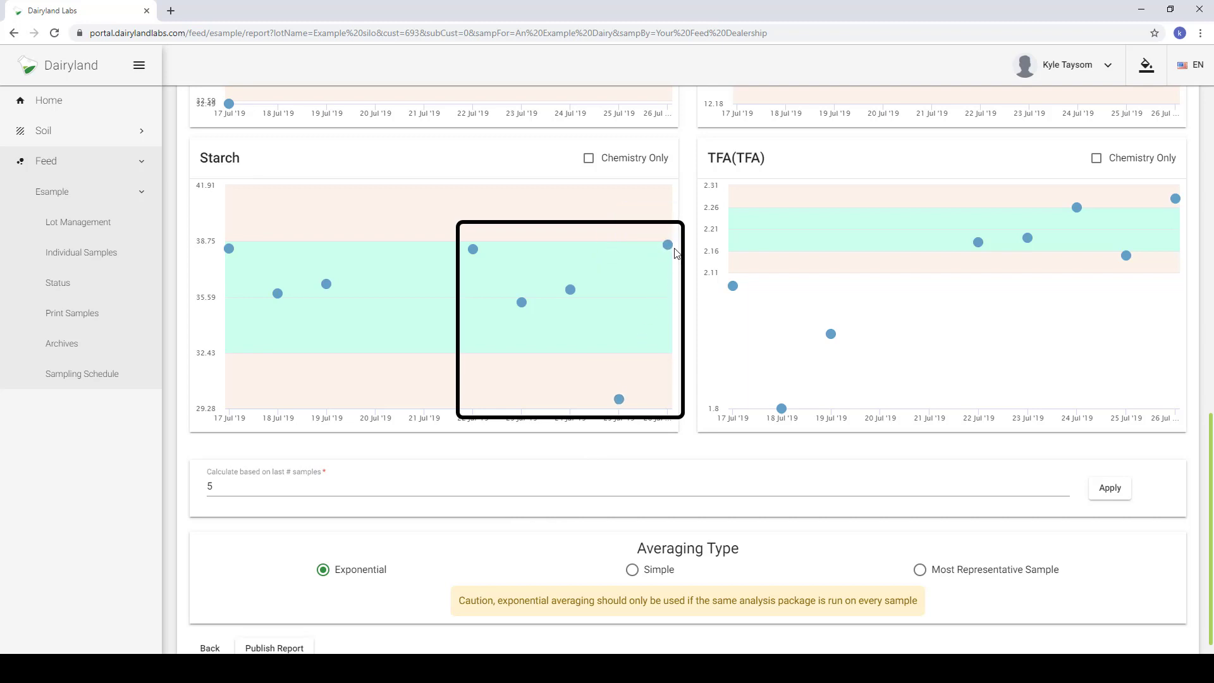
{"action": "mouse_move", "coordinate": [626, 402]}
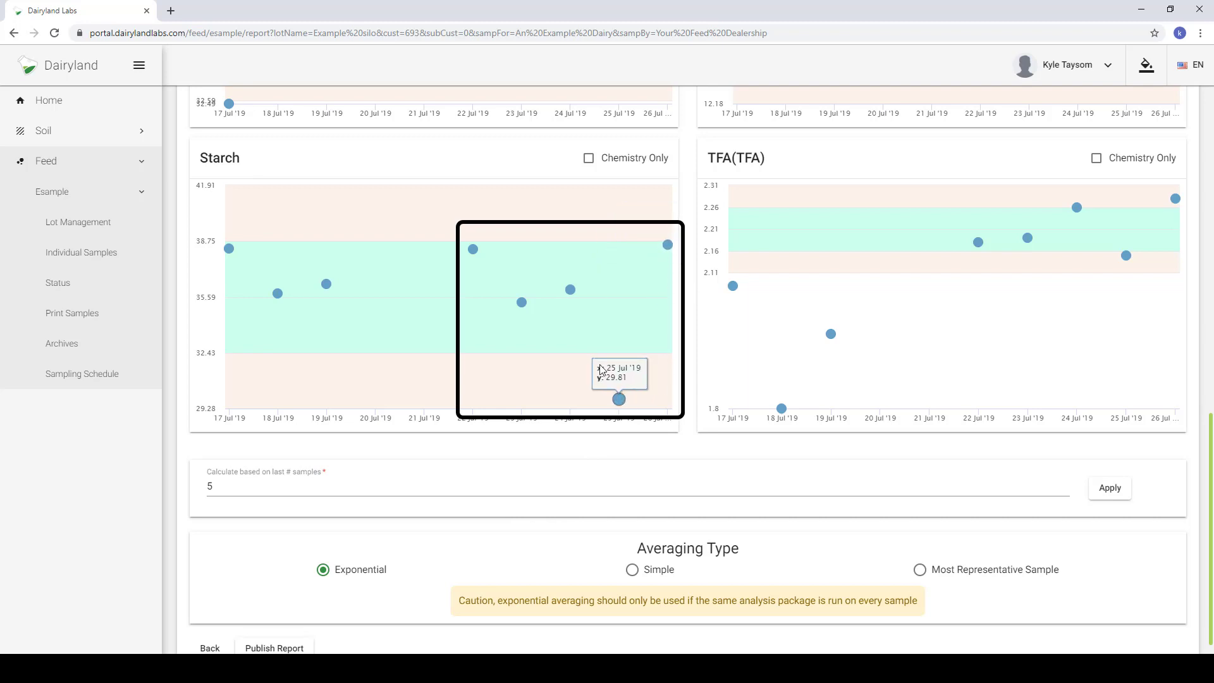
{"action": "mouse_move", "coordinate": [569, 297]}
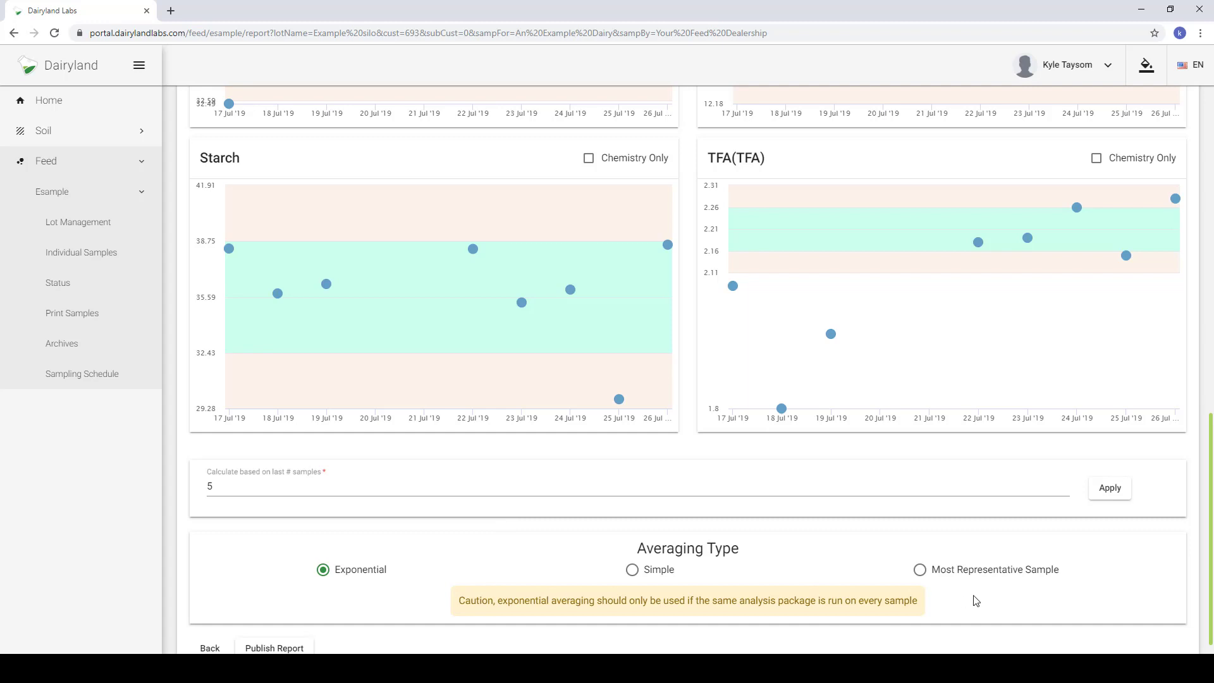
- Select Most Representative Sample averaging, leaving the sample count at 5
{"action": "left_click", "coordinate": [921, 570]}
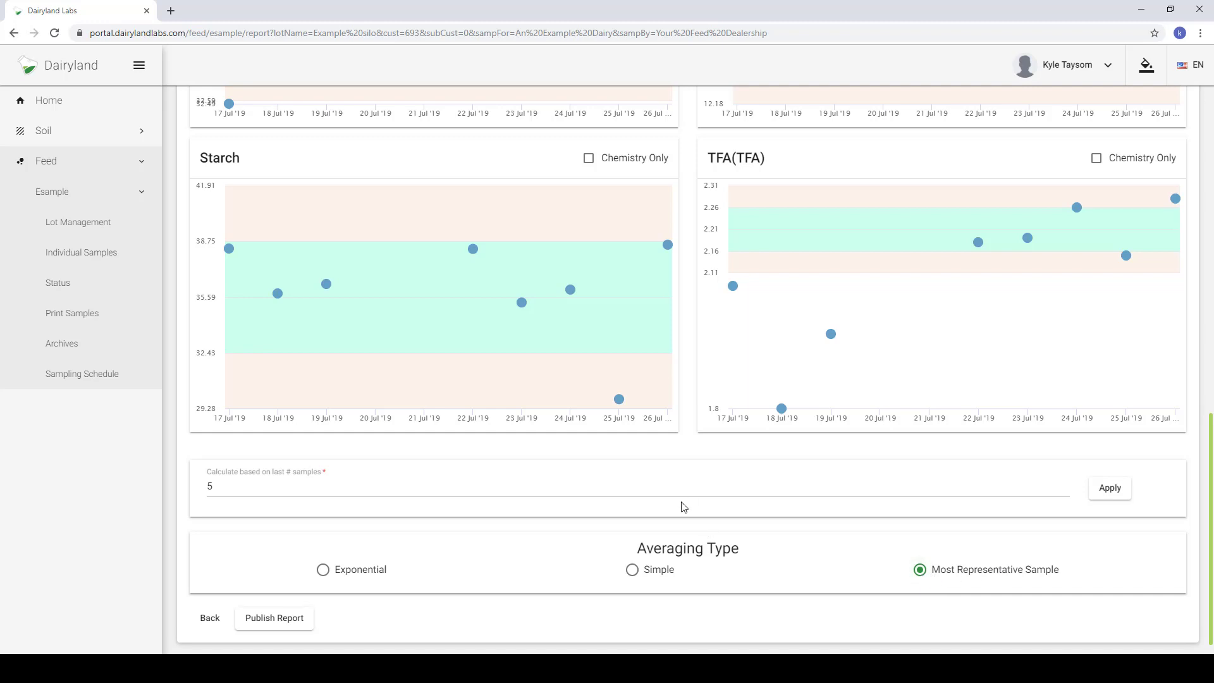
{"action": "left_click_drag", "start_coordinate": [219, 487], "coordinate": [203, 490]}
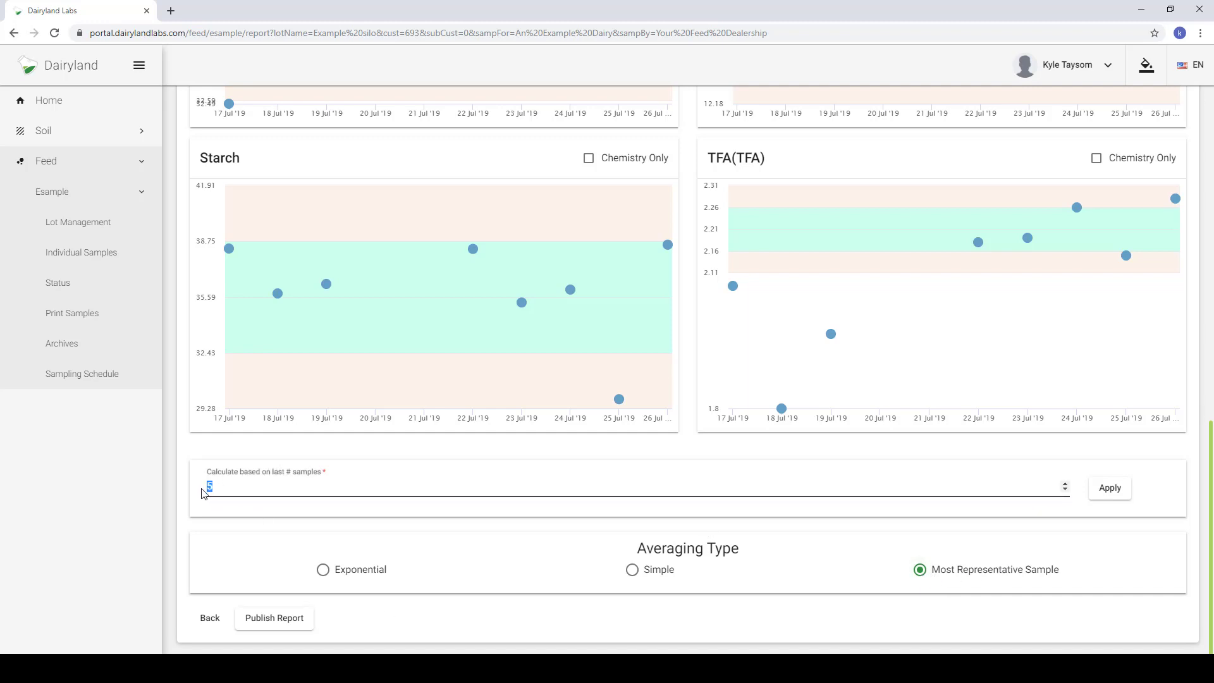
- Scroll back through the six charts to the top of the Report Page to review filters
{"action": "scroll", "coordinate": [613, 504], "scroll_direction": "up", "scroll_amount": 2}
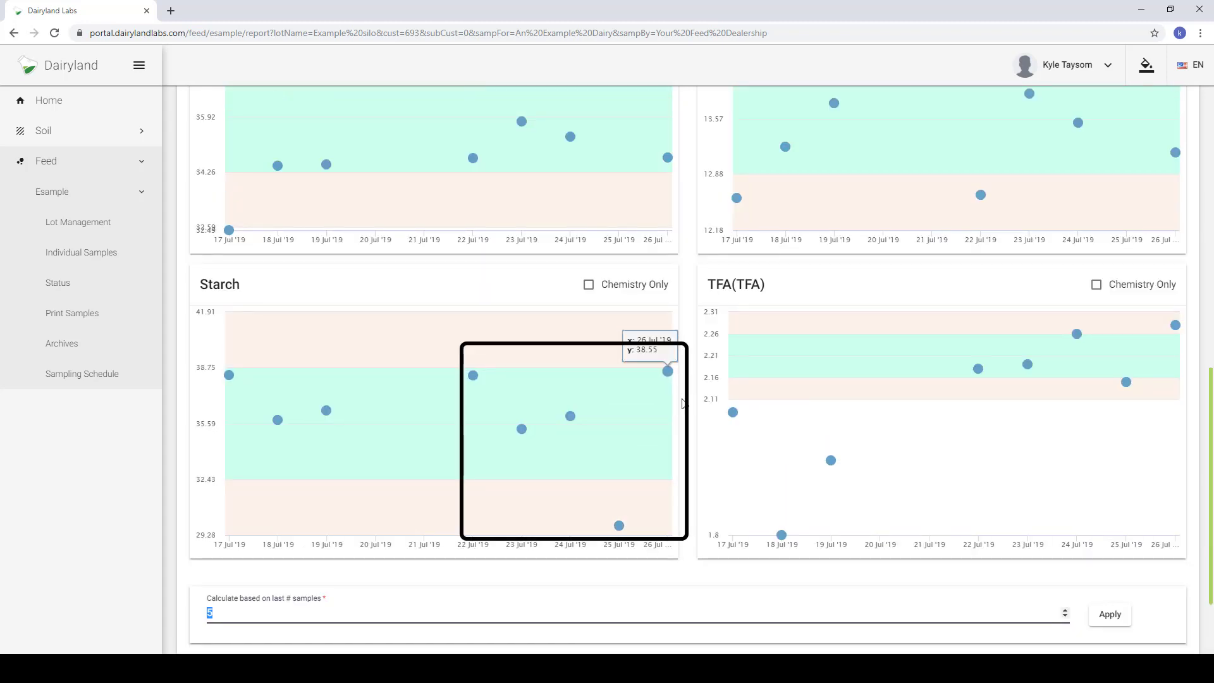
{"action": "scroll", "coordinate": [692, 399], "scroll_direction": "up", "scroll_amount": 1}
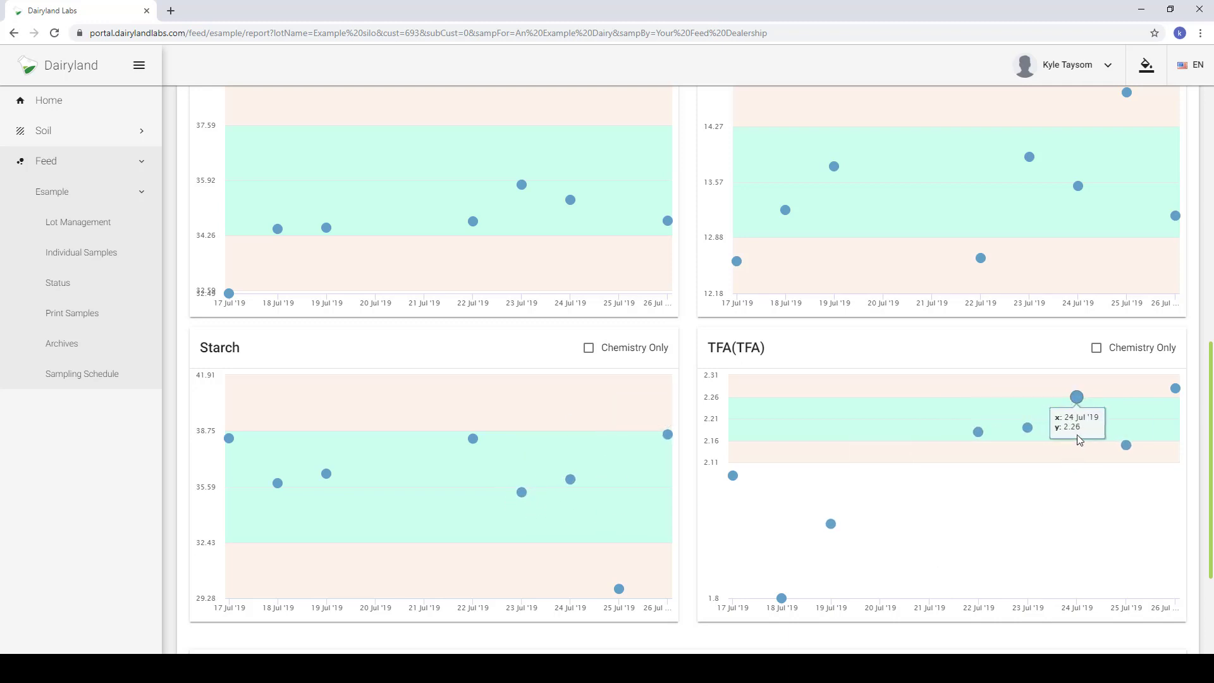
{"action": "scroll", "coordinate": [702, 336], "scroll_direction": "up", "scroll_amount": 2}
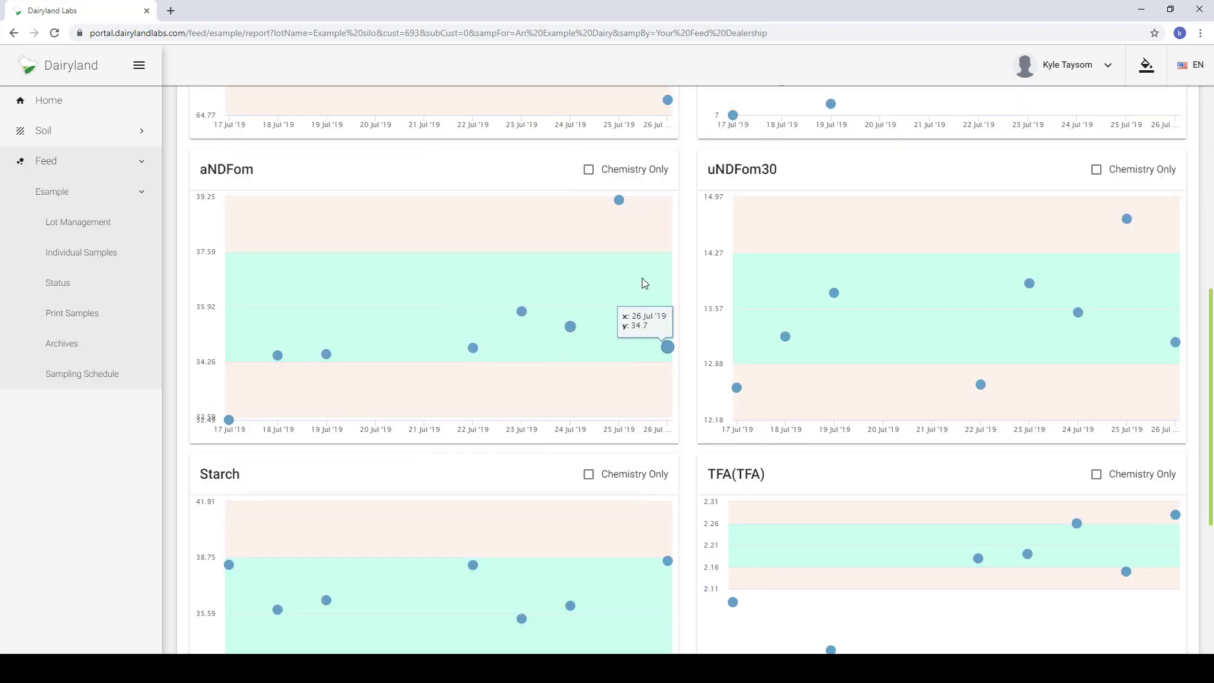
{"action": "scroll", "coordinate": [680, 300], "scroll_direction": "up", "scroll_amount": 5}
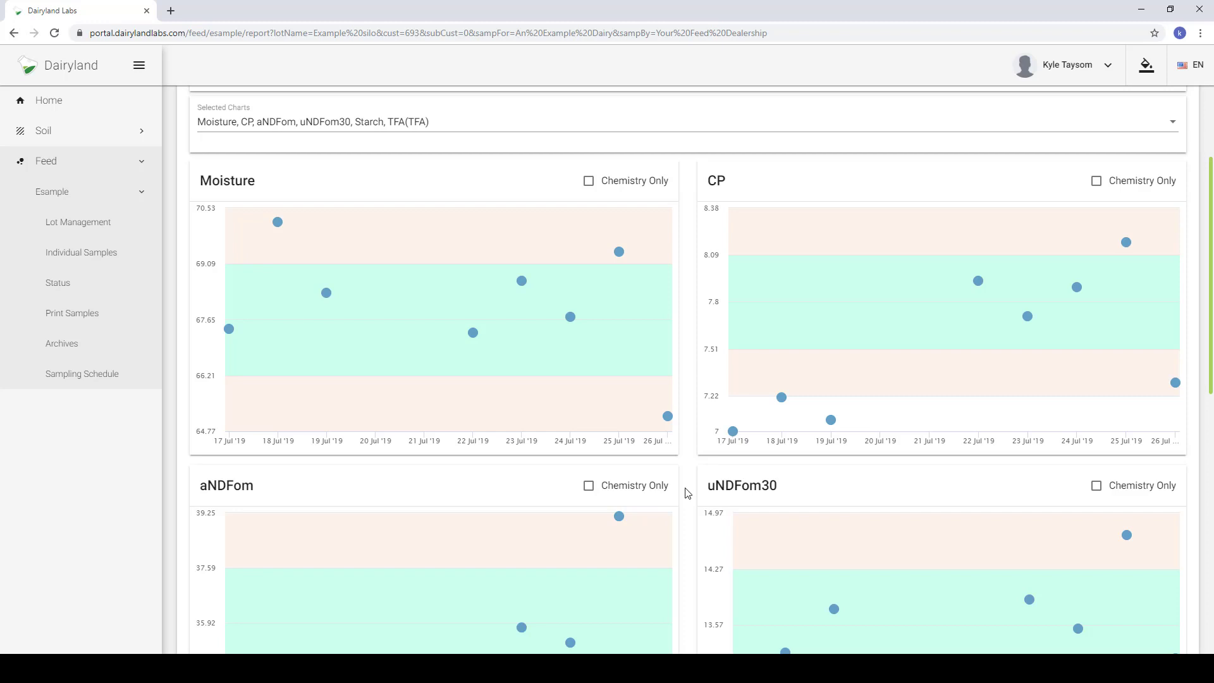
{"action": "scroll", "coordinate": [688, 493], "scroll_direction": "down", "scroll_amount": 10}
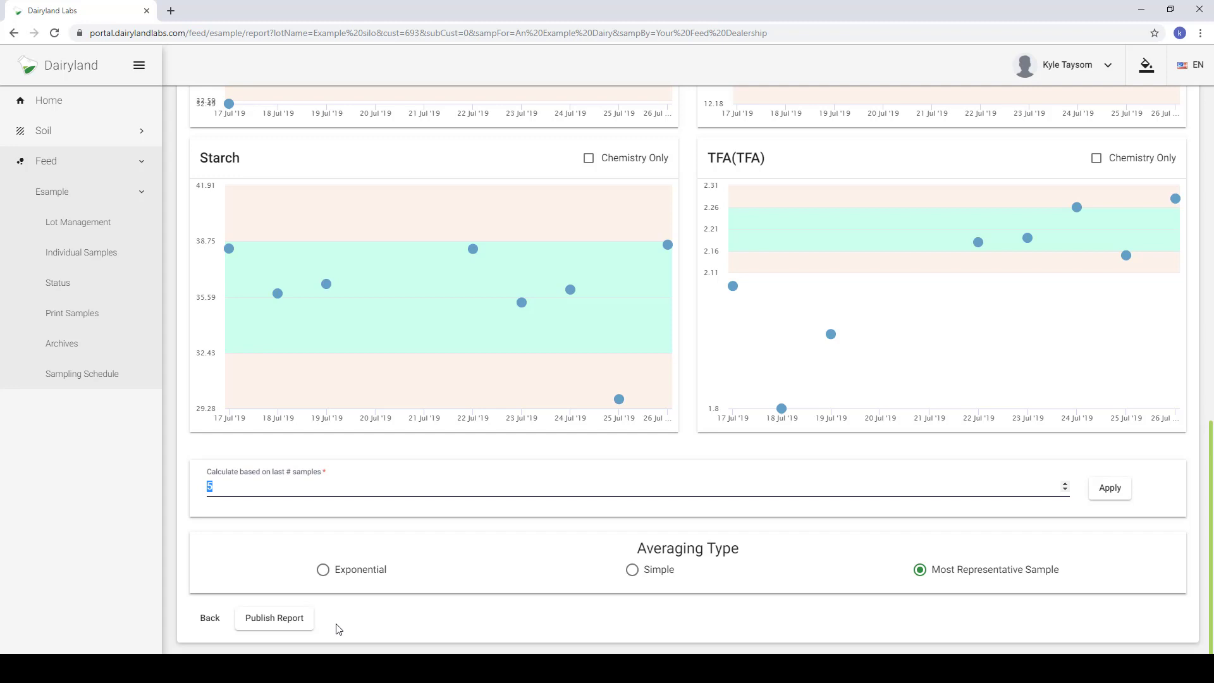
{"action": "scroll", "coordinate": [685, 355], "scroll_direction": "up", "scroll_amount": 6}
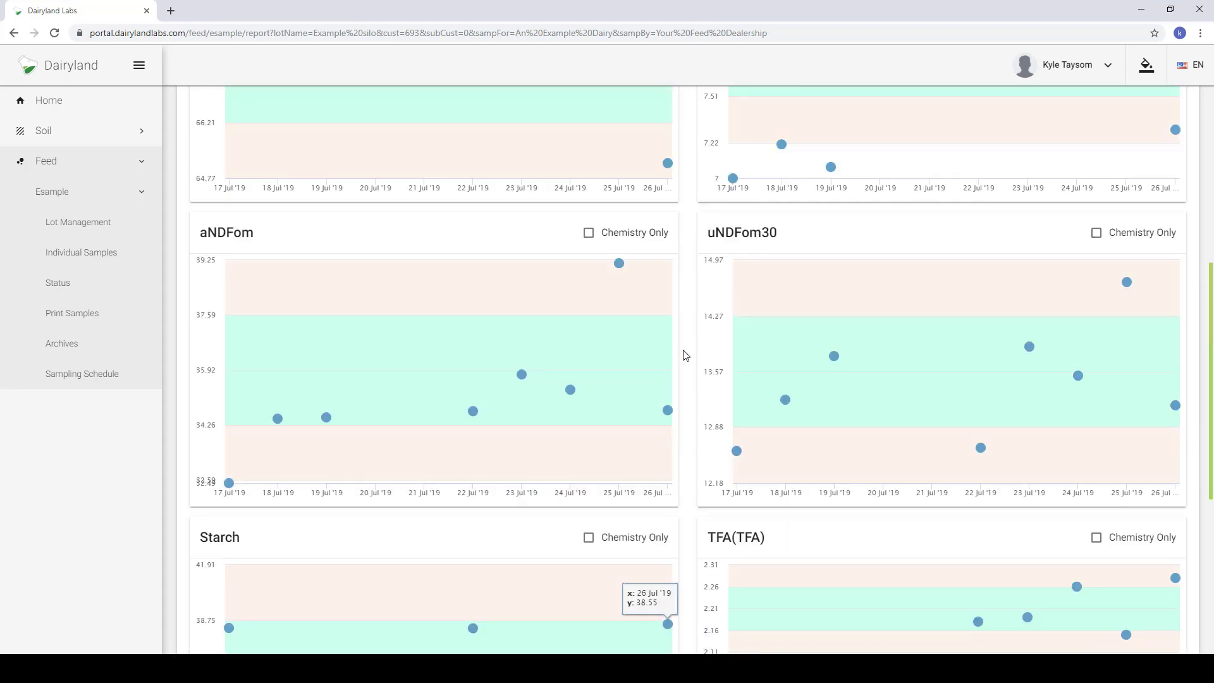
{"action": "scroll", "coordinate": [686, 354], "scroll_direction": "up", "scroll_amount": 7}
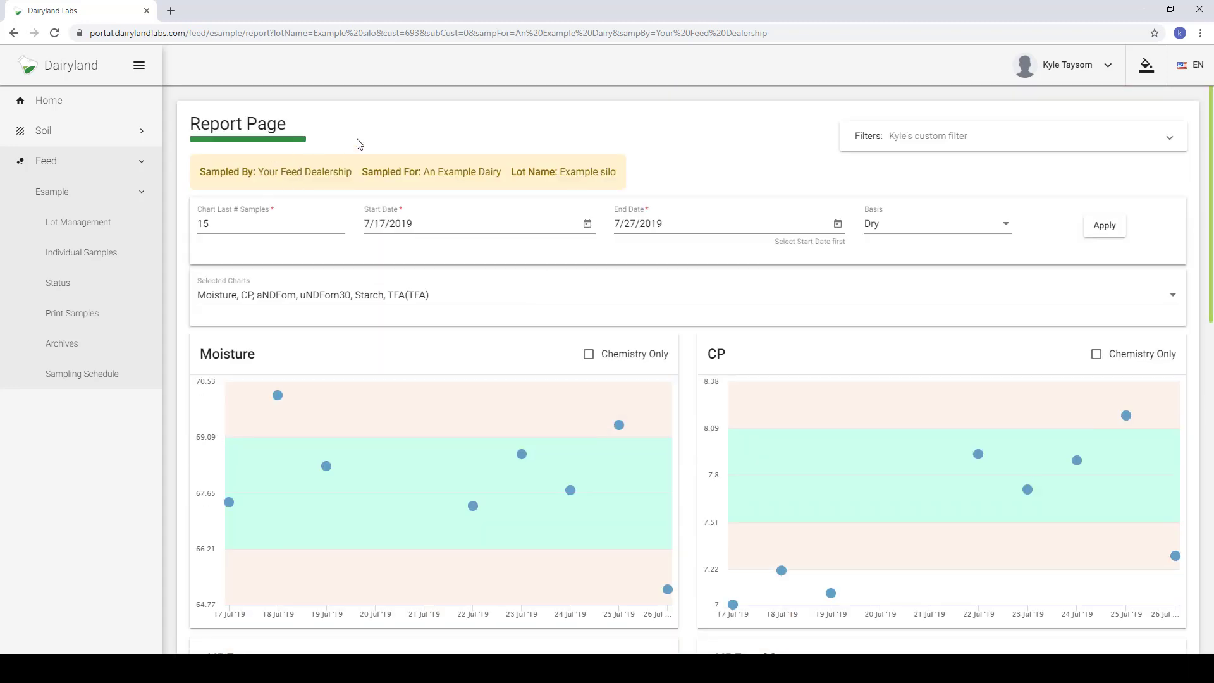